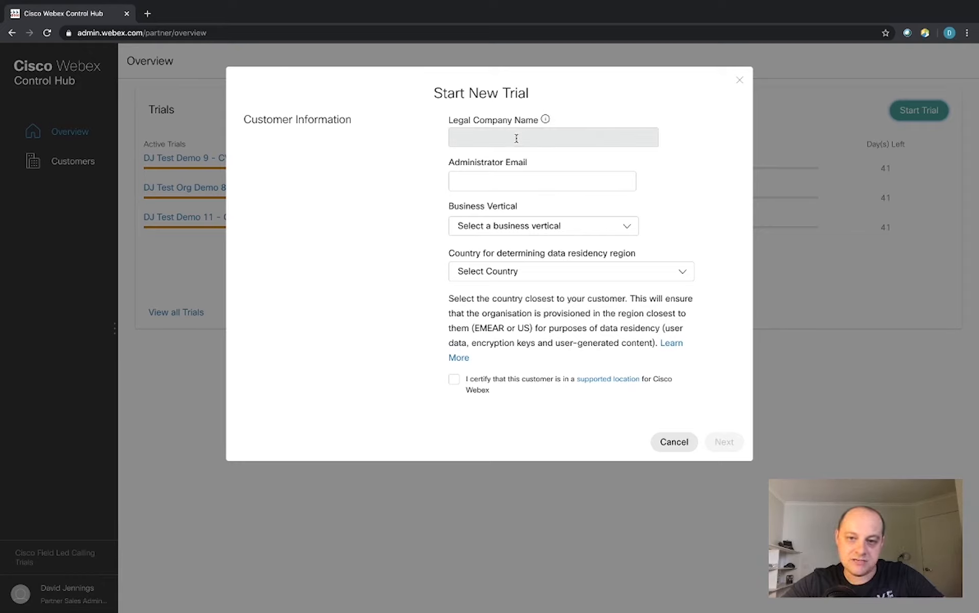
Place the cursor in the Legal Company Name field of the Start New Trial form.
click(517, 139)
Enter legal company name DJ Test Company 4 and an administrator e-mail, which gets flagged as existing.
text(DJ )
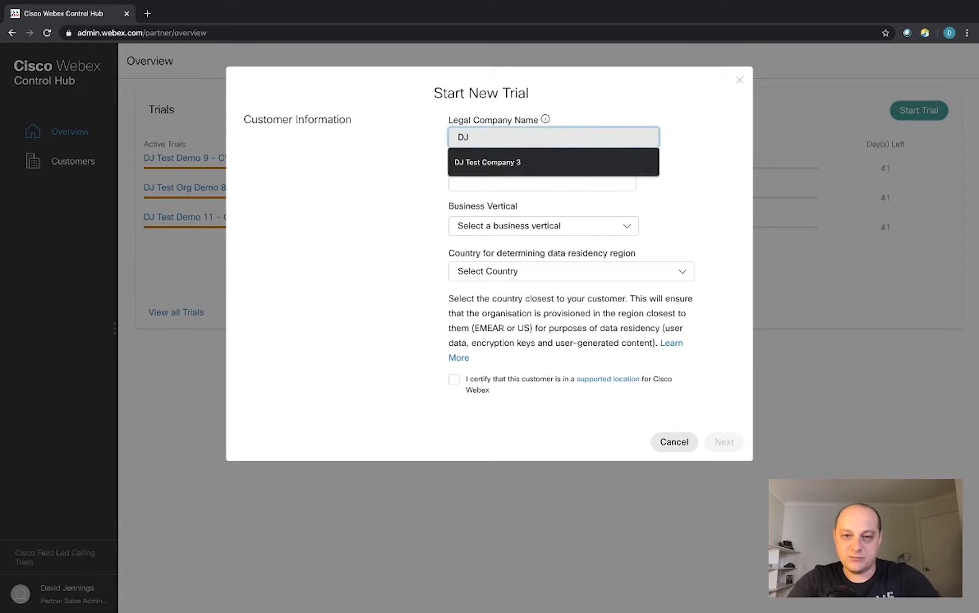
text(Test )
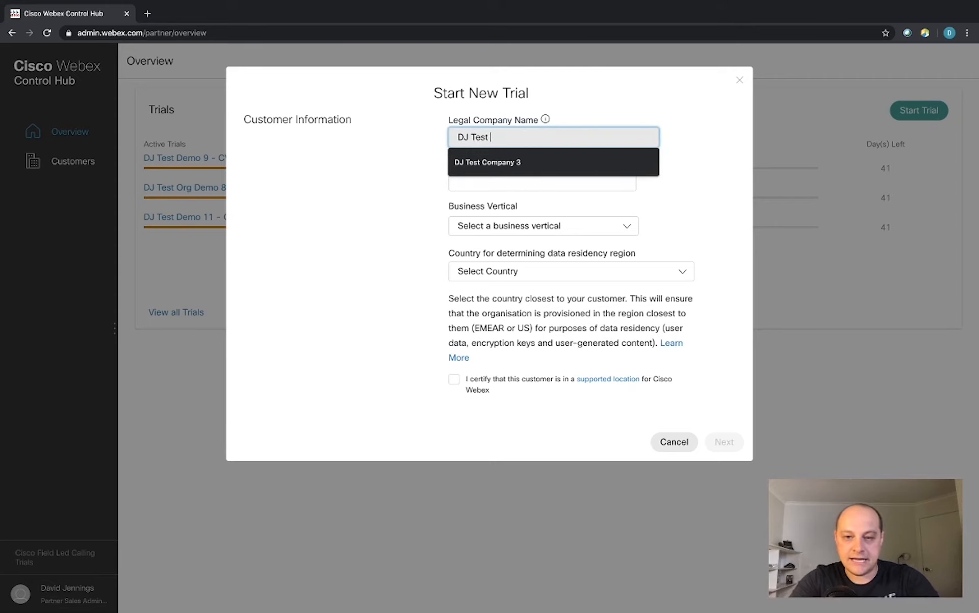
text(Compa)
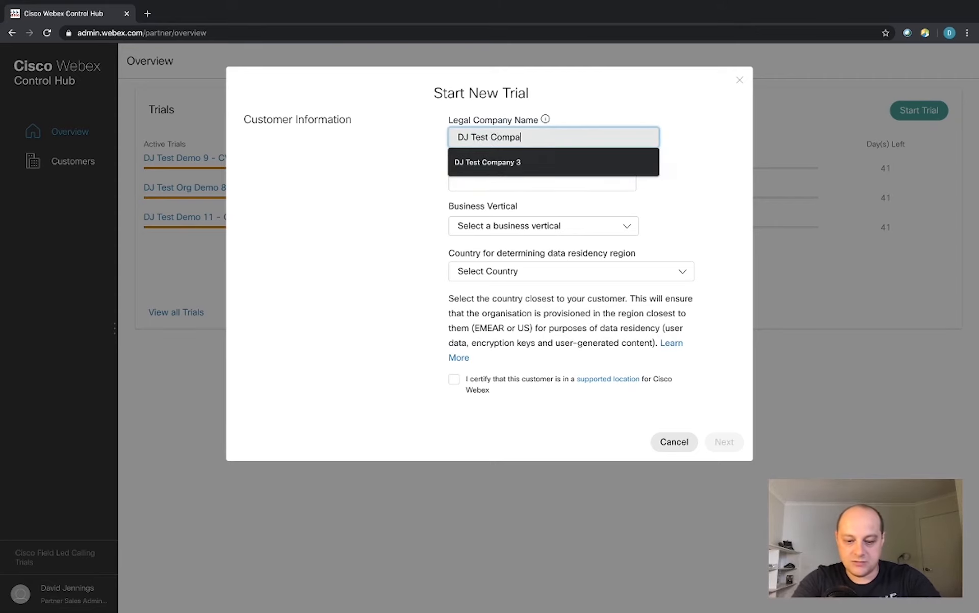
text(ny 4)
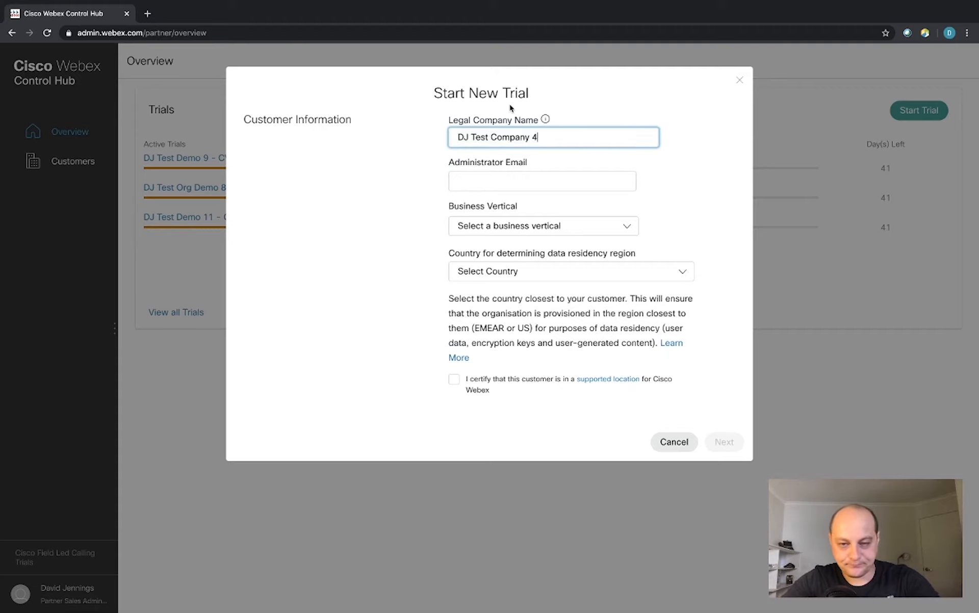
click(426, 188)
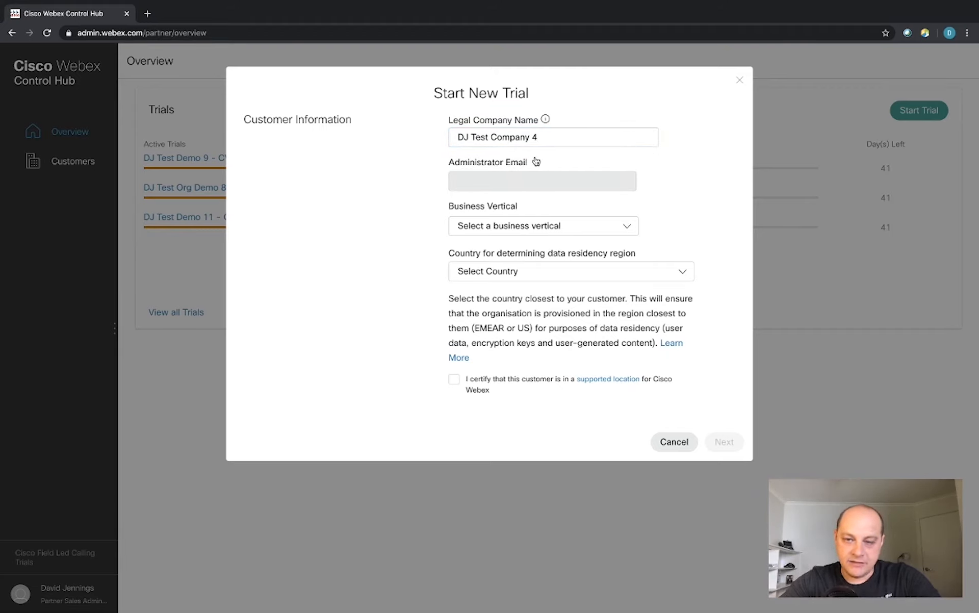
click(495, 181)
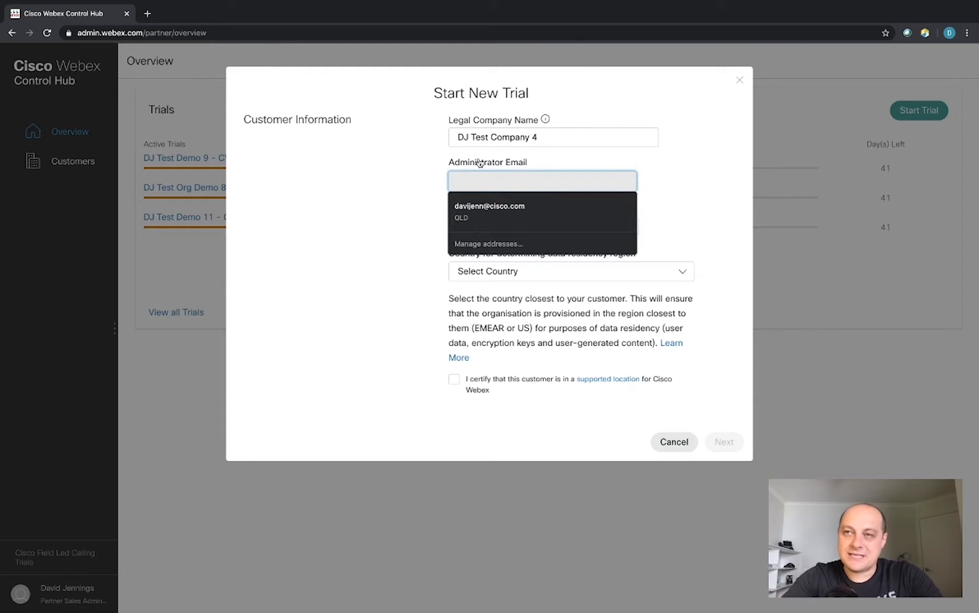
click(420, 163)
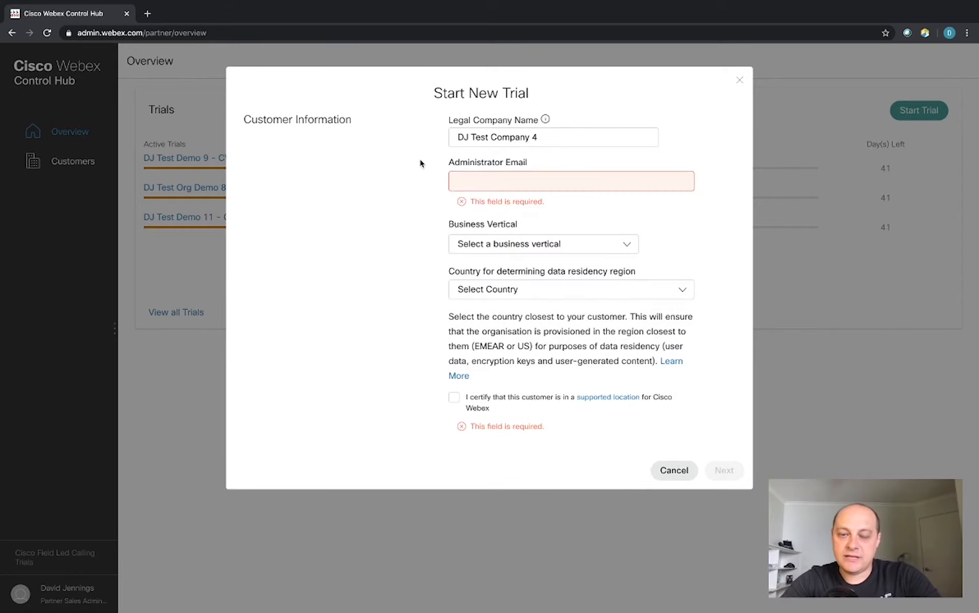
click(497, 179)
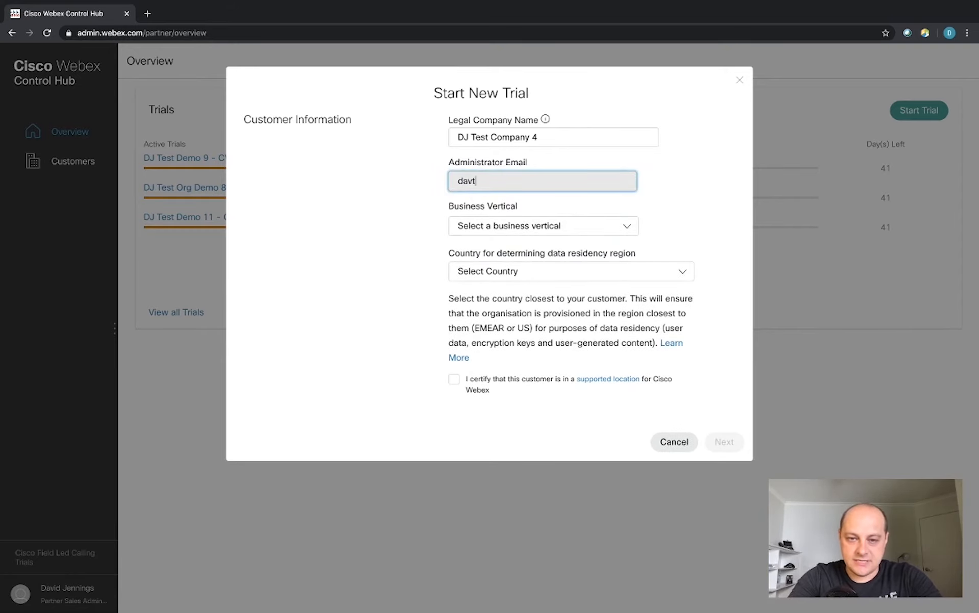
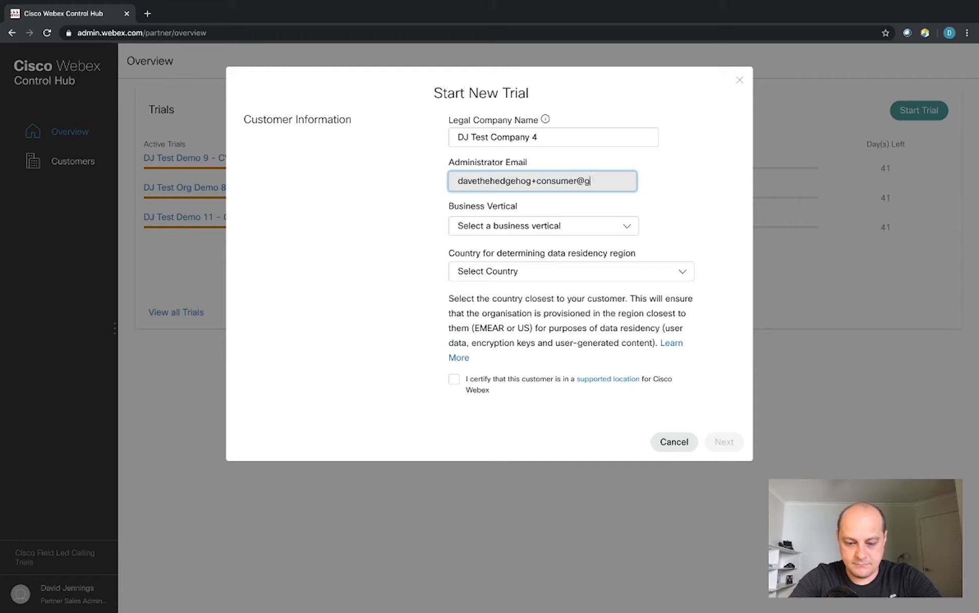
click(695, 203)
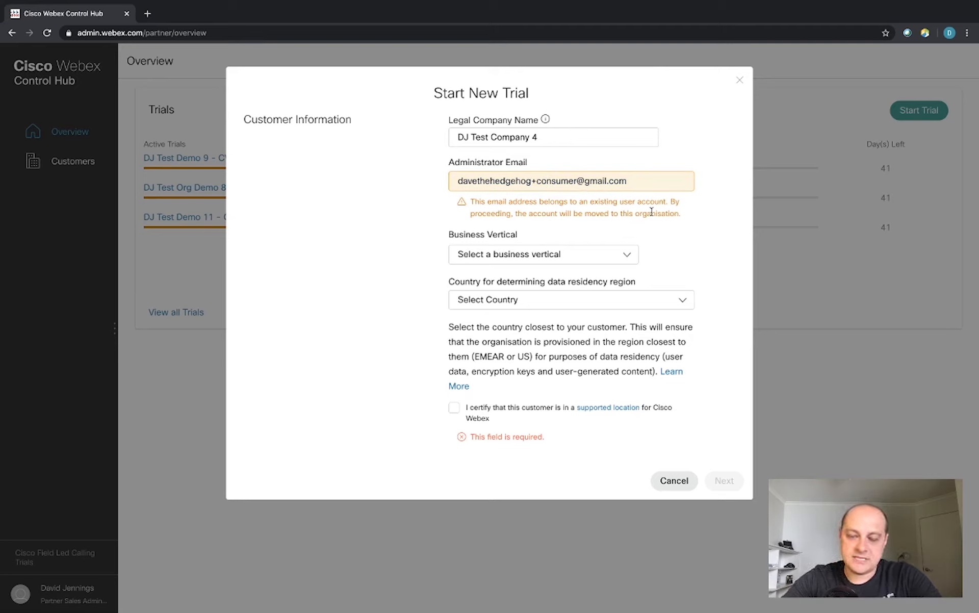
Replace the administrator e-mail with a work address, which is rejected as already in use.
triple_click(628, 184)
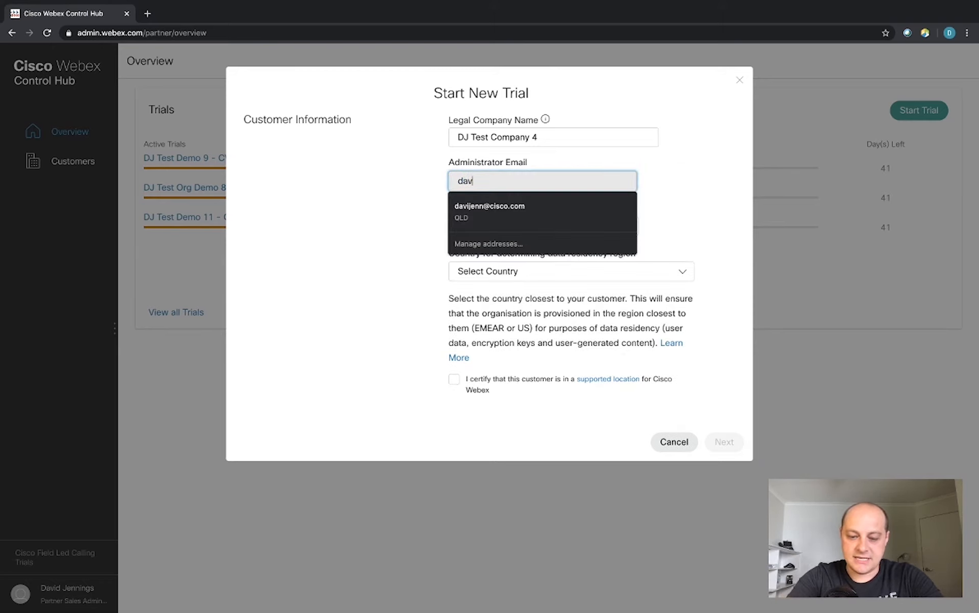
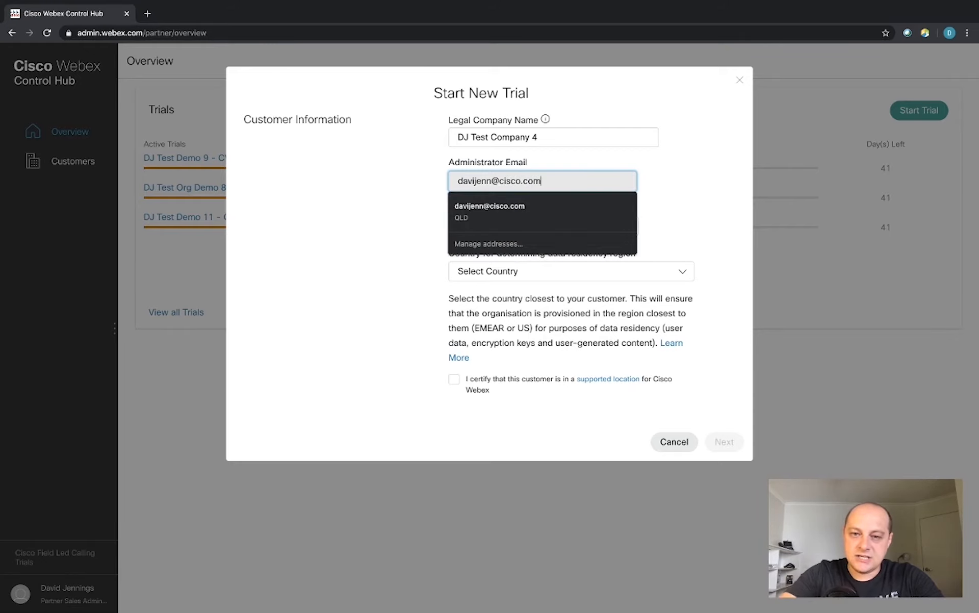
click(407, 194)
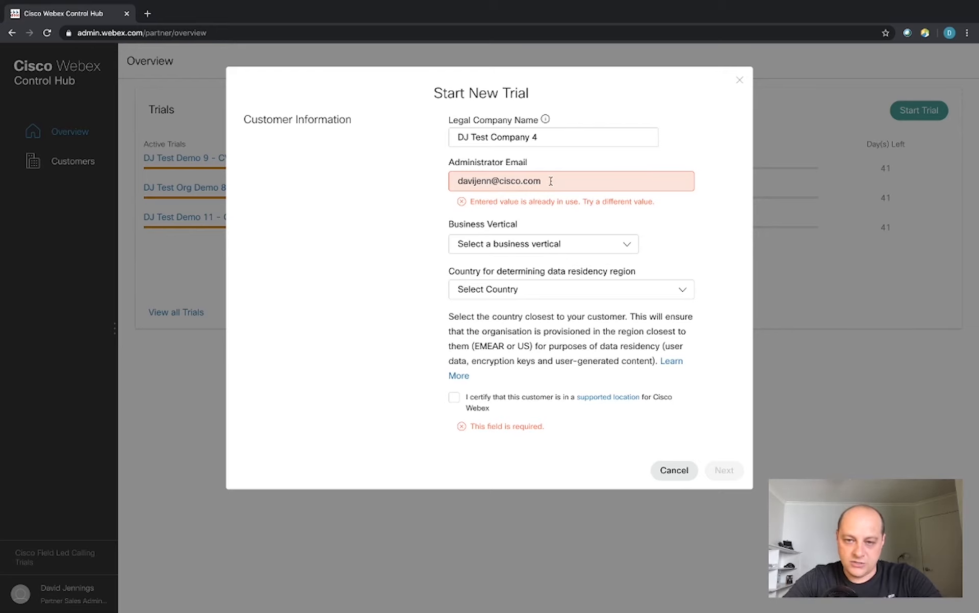
Replace the administrator e-mail again with a fresh address that validates without warning.
triple_click(545, 181)
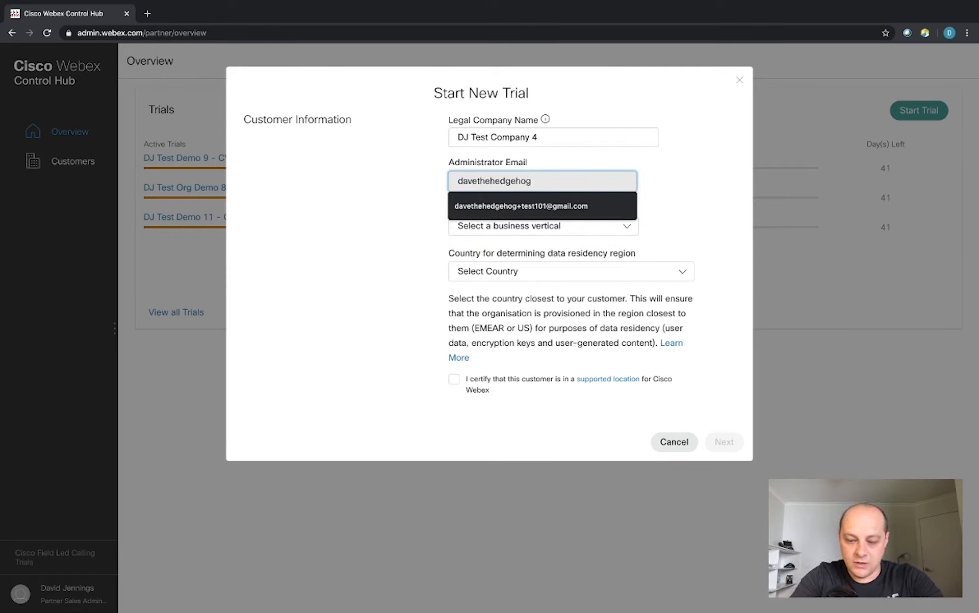
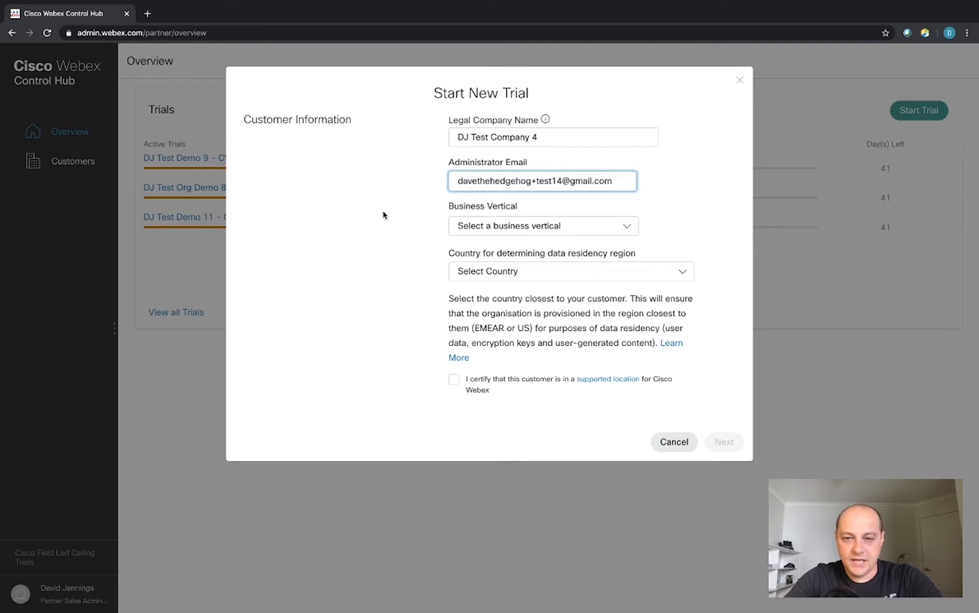
click(396, 241)
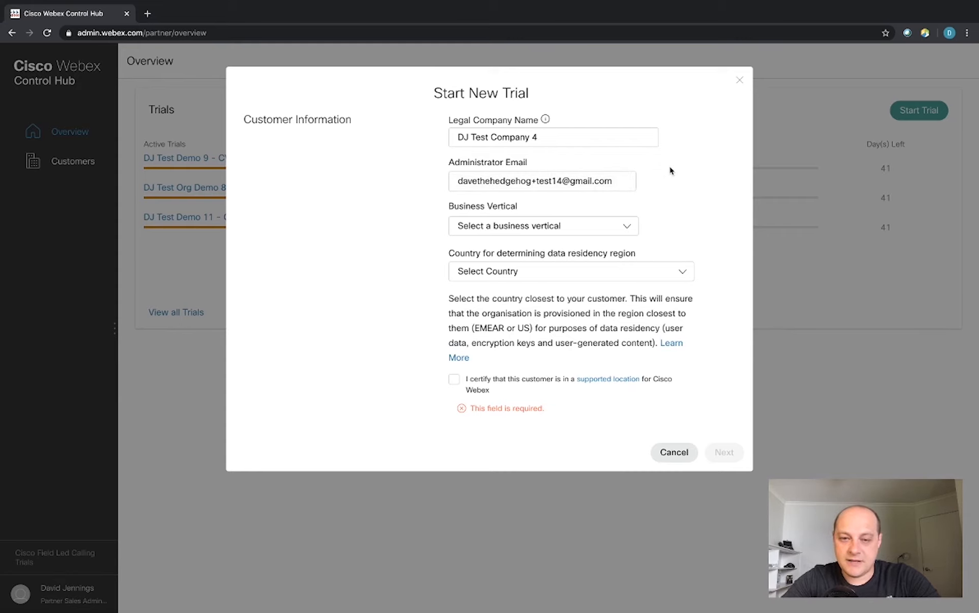
Choose Technology from the Business Vertical list.
click(614, 226)
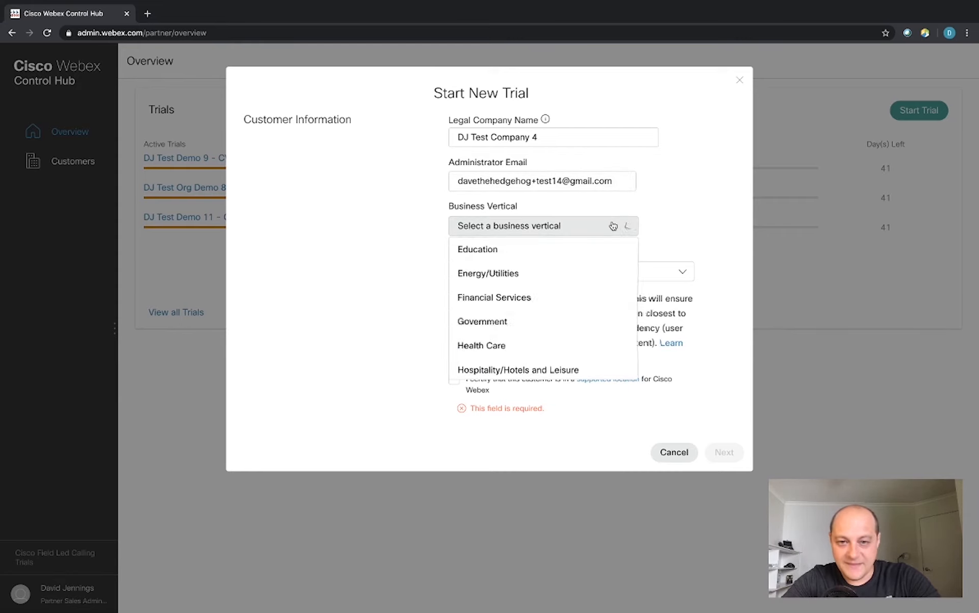
scroll(564, 296, down, 5)
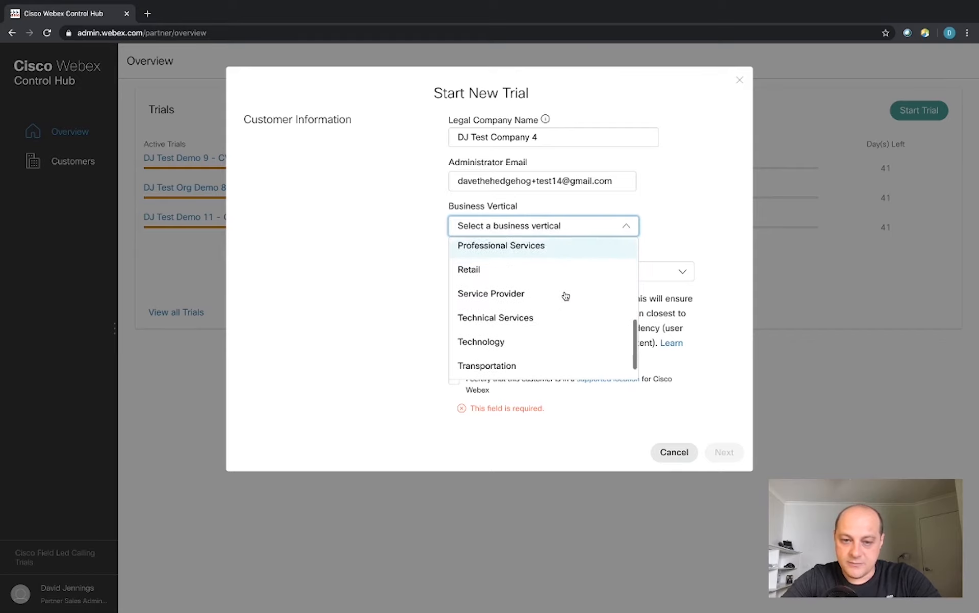
click(521, 322)
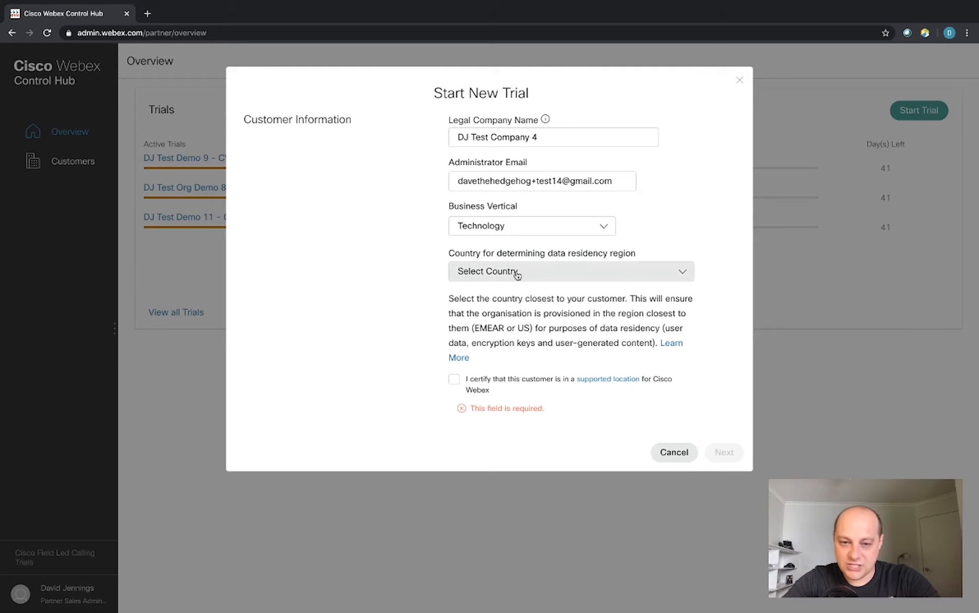
Set data residency country to Australia, certify the supported location, and continue to Trial Services.
click(552, 276)
scroll(531, 365, down, 3)
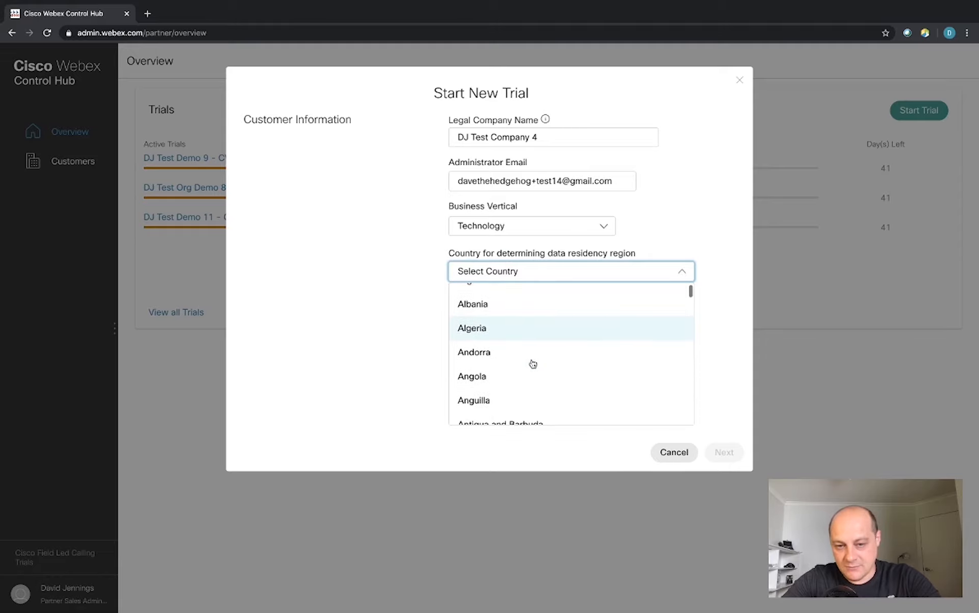
scroll(532, 363, down, 2)
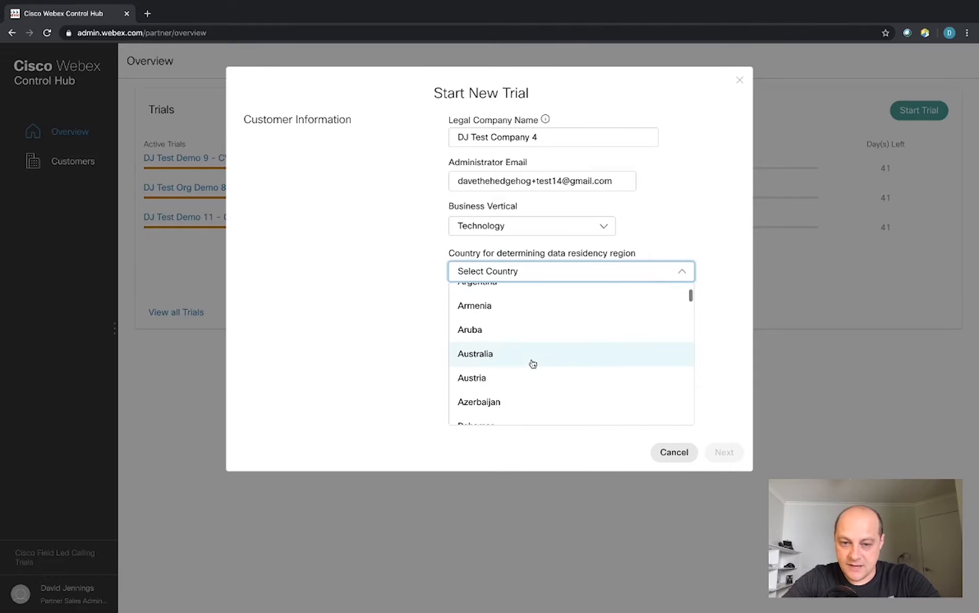
click(503, 359)
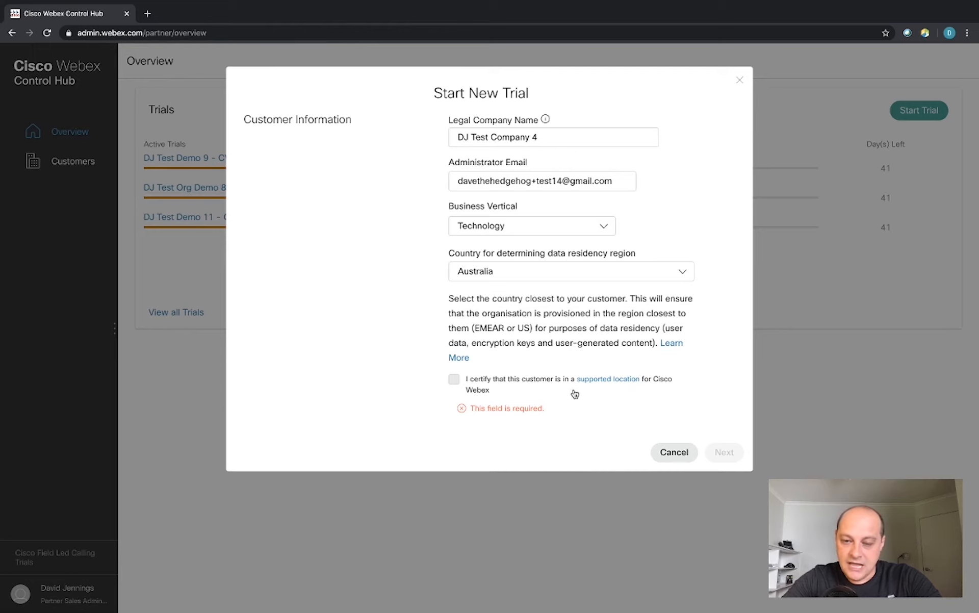
click(453, 380)
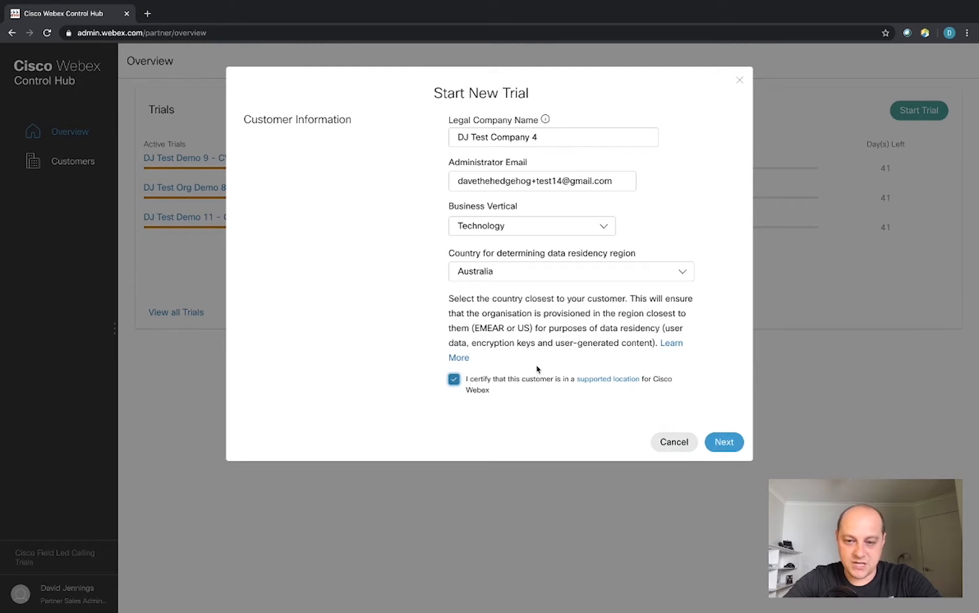
click(721, 444)
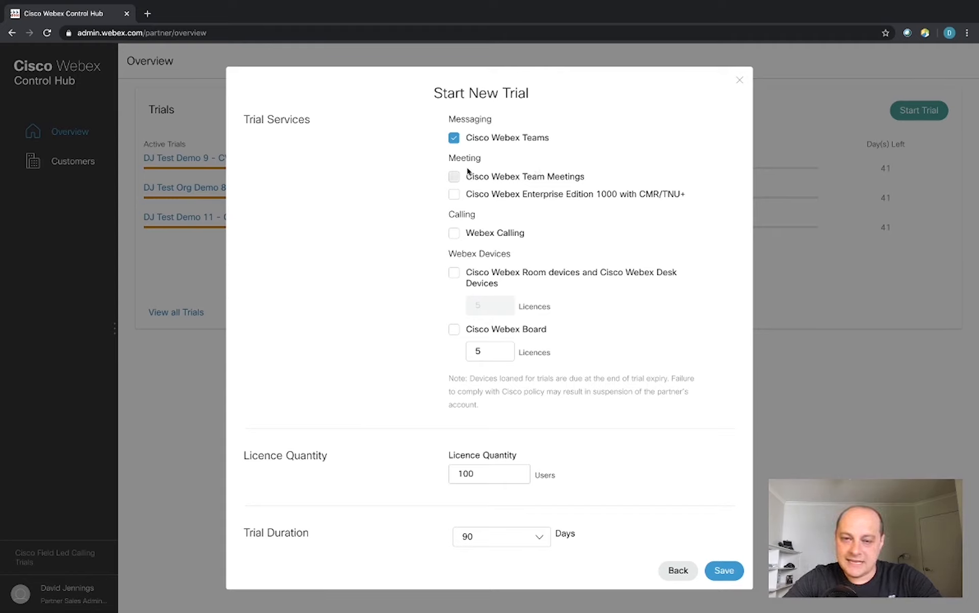
Add Webex Team Meetings, Enterprise Edition 1000 with CMR/TNU+, and Room and Desk devices.
click(454, 180)
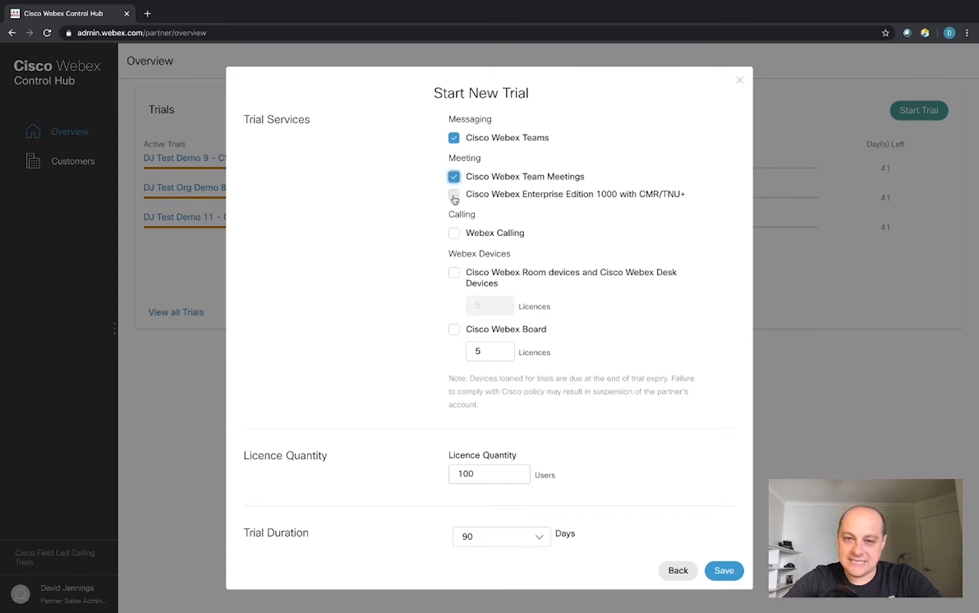
click(454, 195)
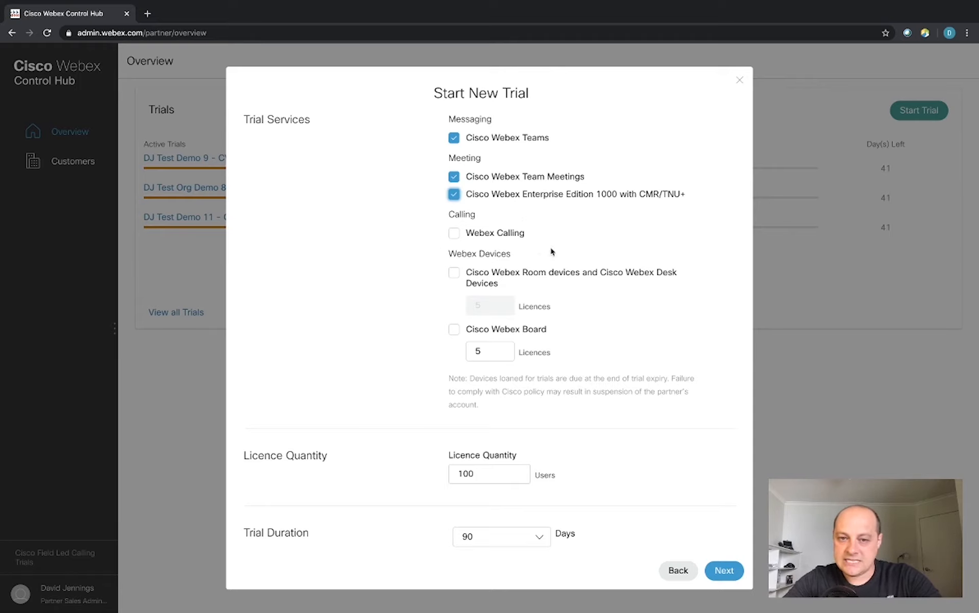
click(454, 278)
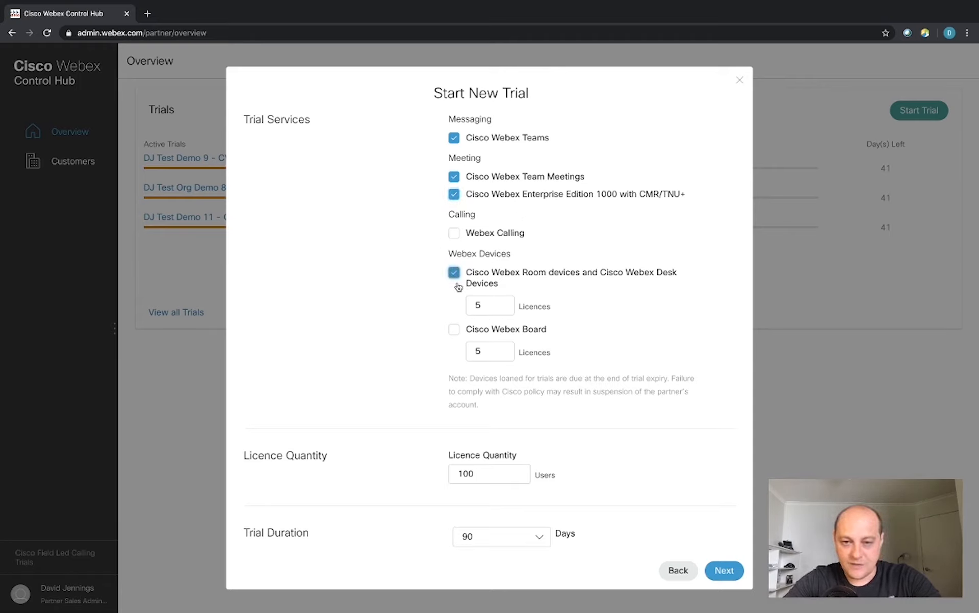
Add Webex Board, set Room/Desk licences to 20, and licence quantity to 100.
click(455, 332)
click(500, 309)
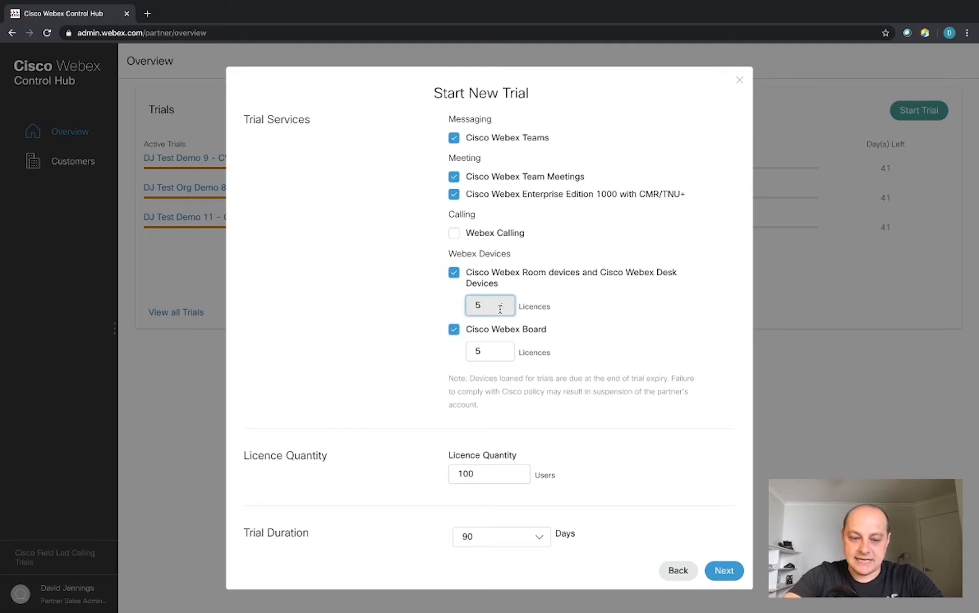
key(BackSpace)
text(20)
key(Tab)
key(Tab)
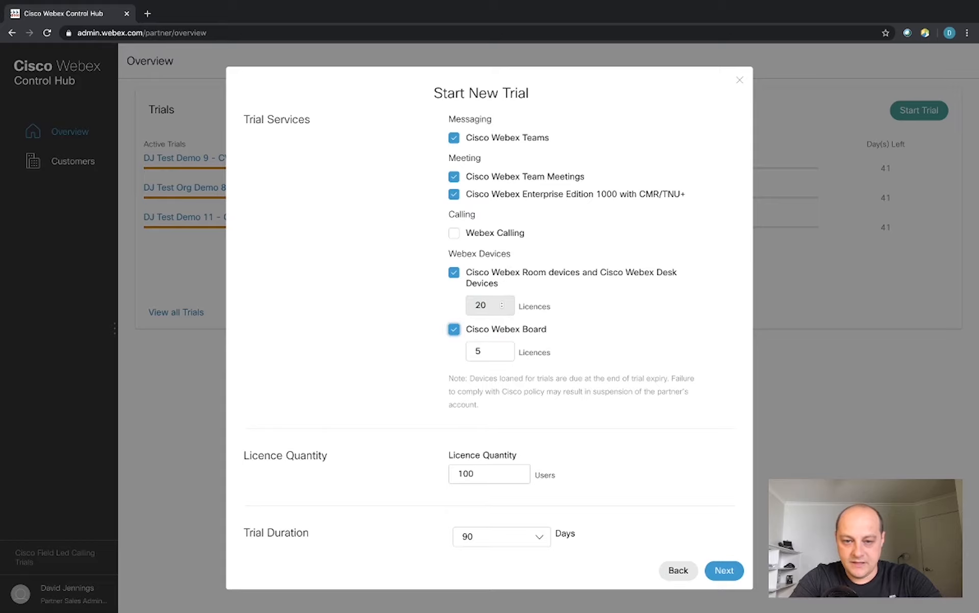
text(20)
key(Tab)
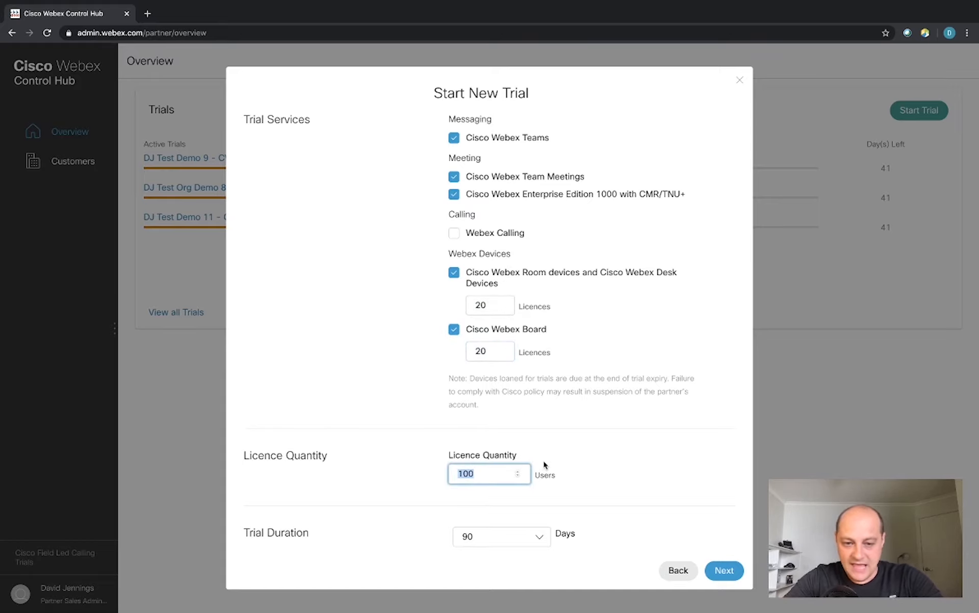
scroll(544, 463, down, 2)
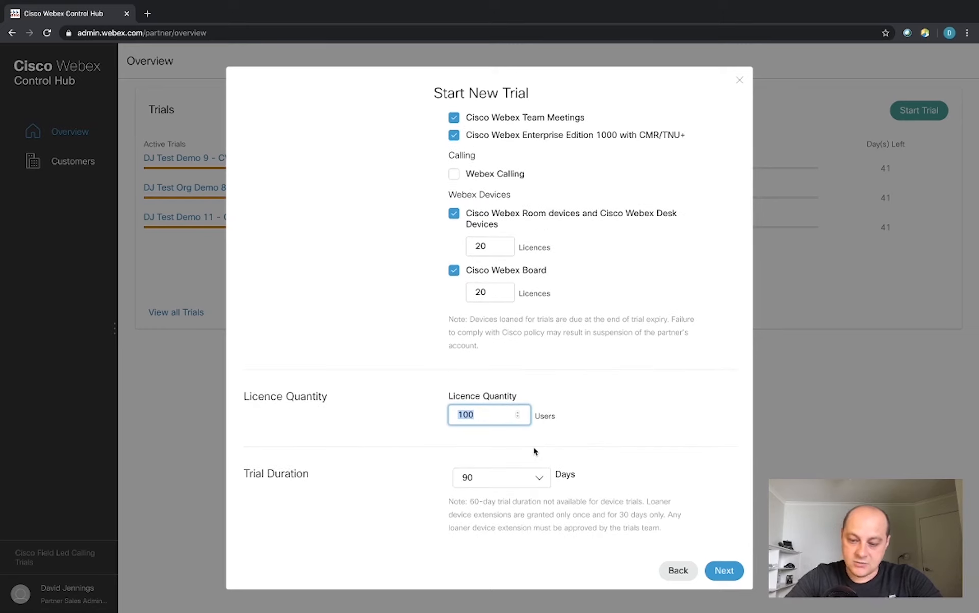
text(100)
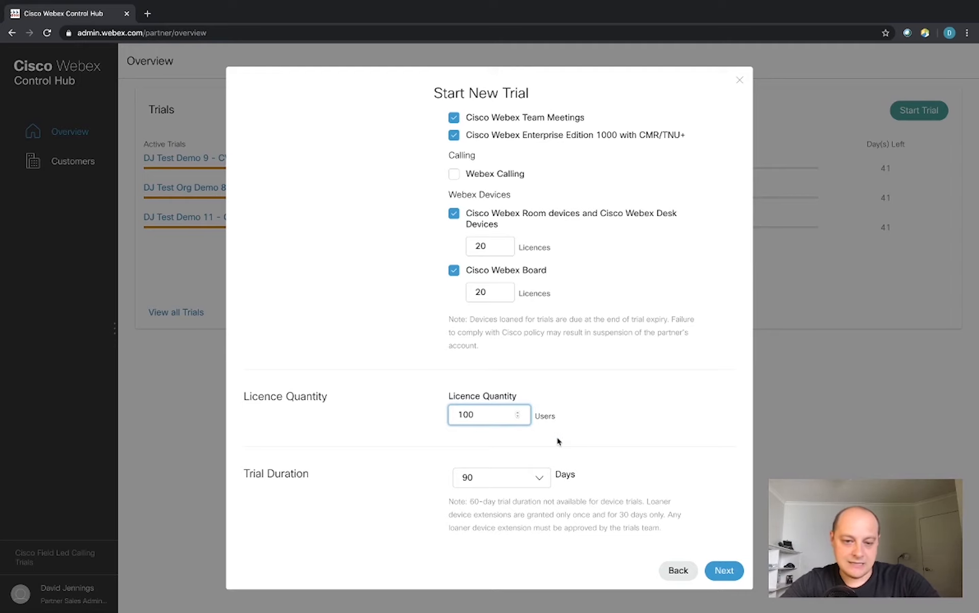
Keep the 90-day trial duration and proceed to Webex Meetings setup.
click(541, 482)
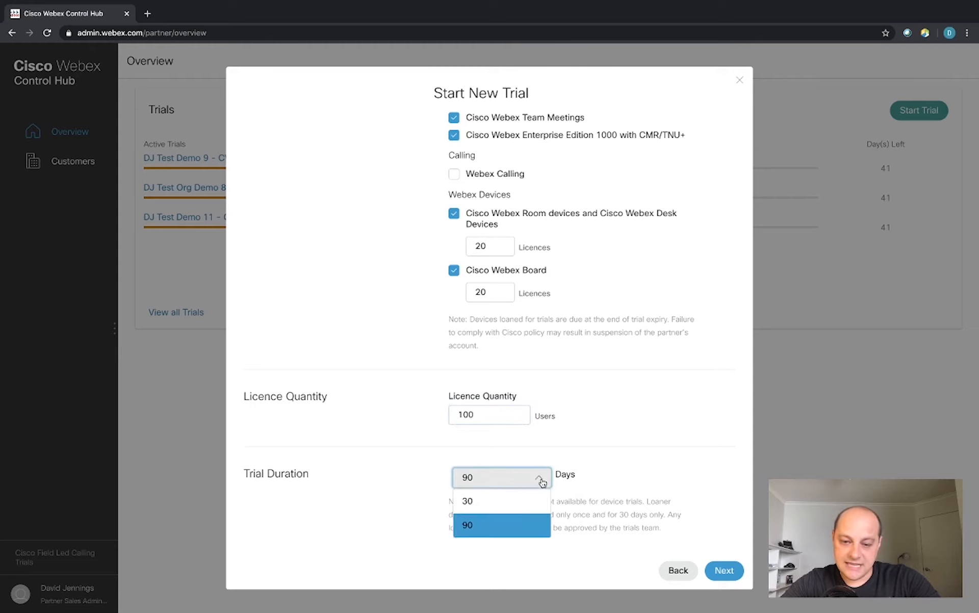
click(610, 512)
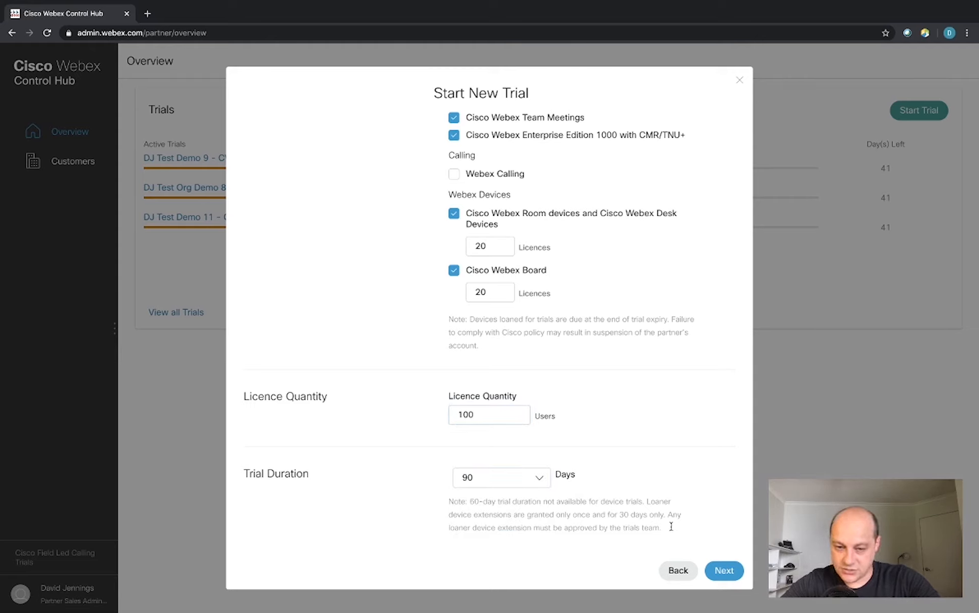
click(728, 570)
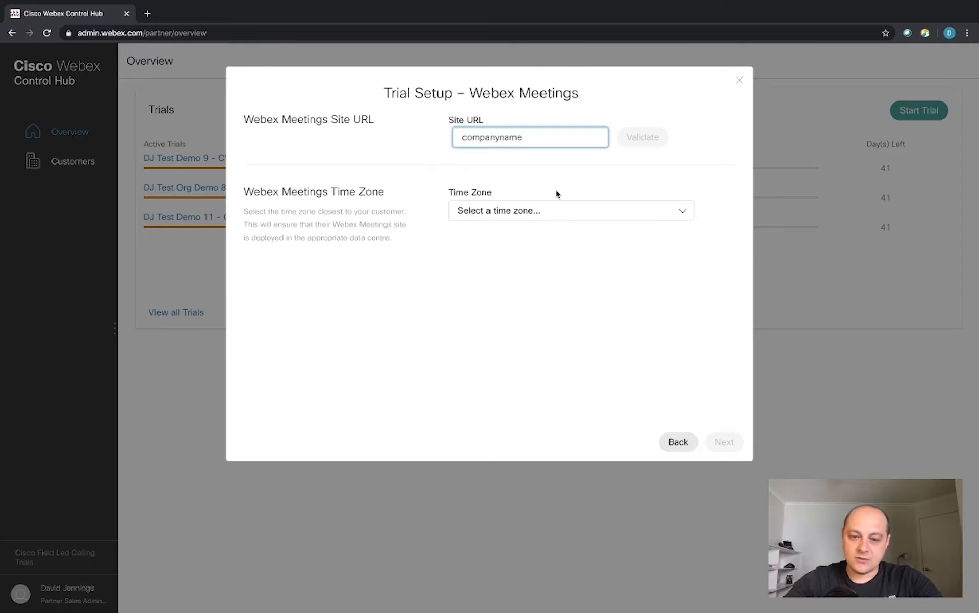
Validate site URL djtestcompany4recording.webex.com after 'cisco' is rejected as unavailable.
text(cisco)
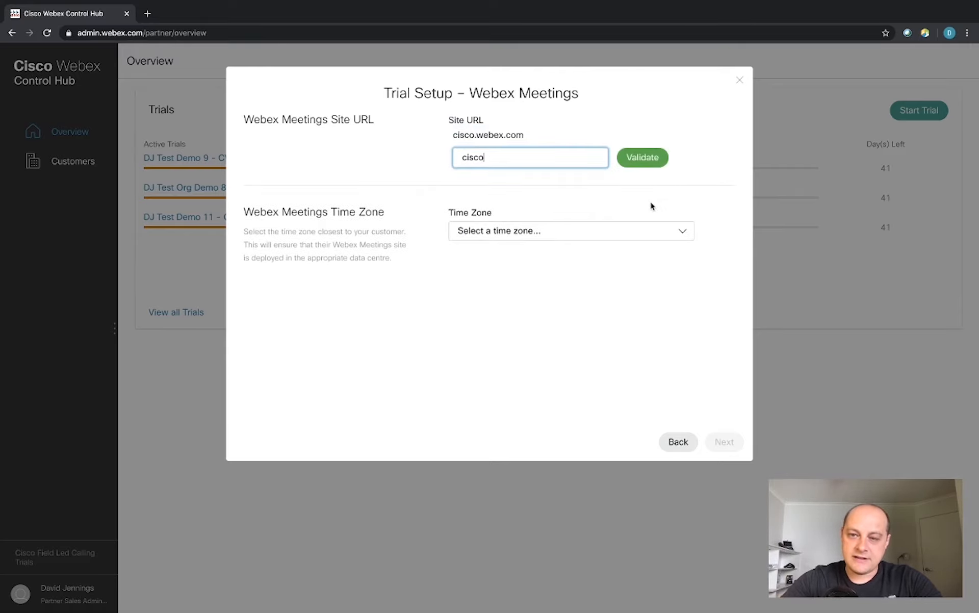
click(642, 158)
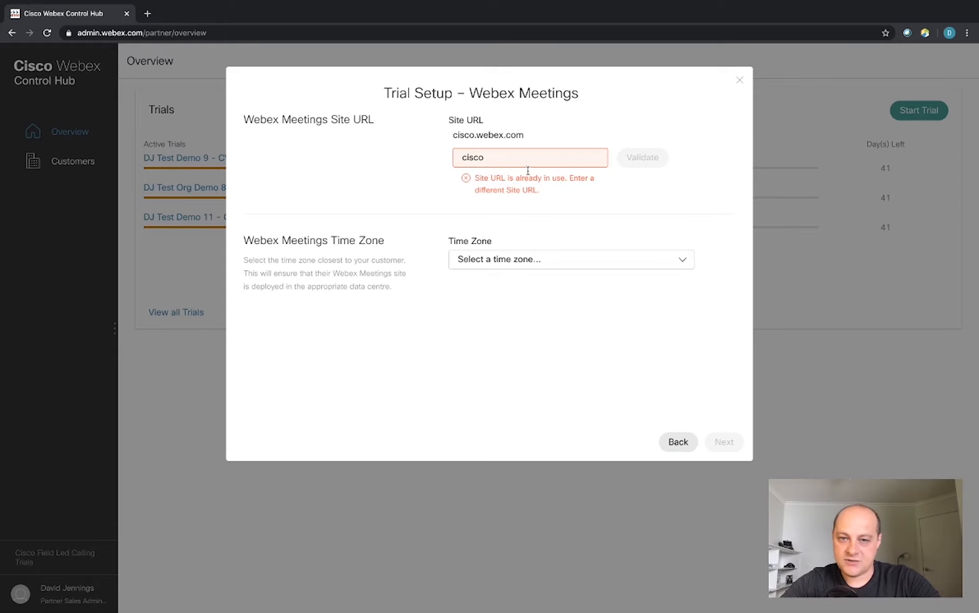
double_click(510, 158)
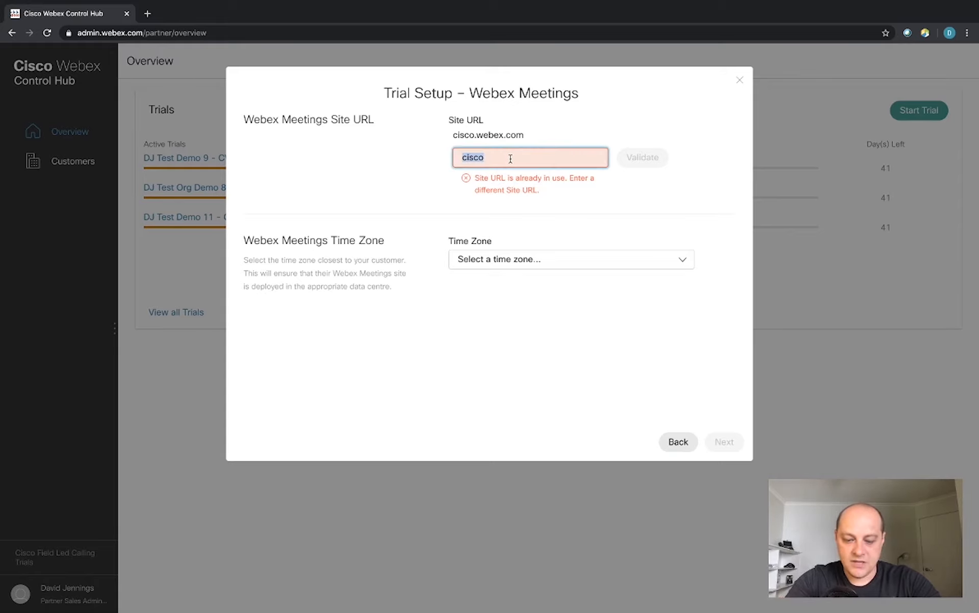
text(djtest)
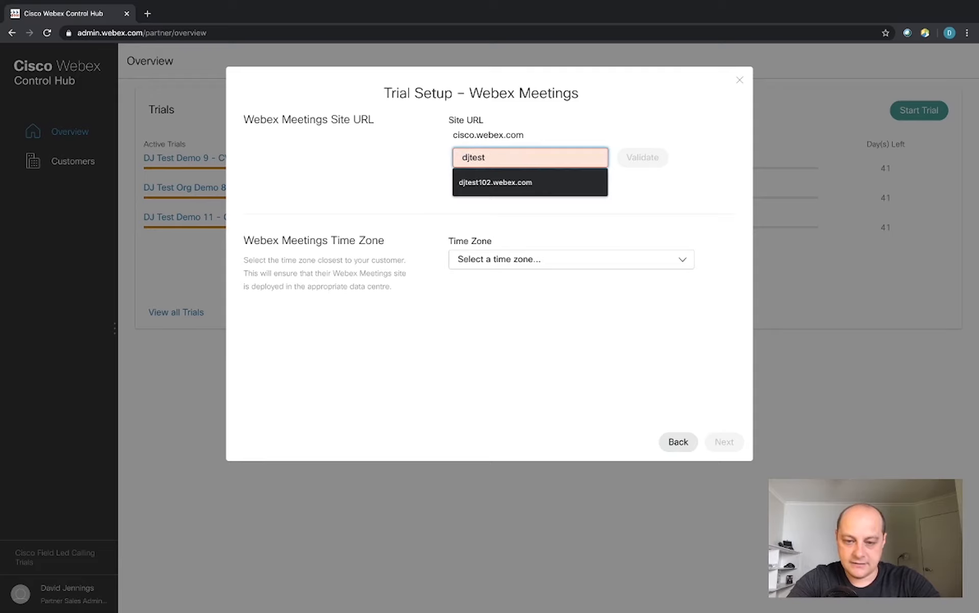
text(company4)
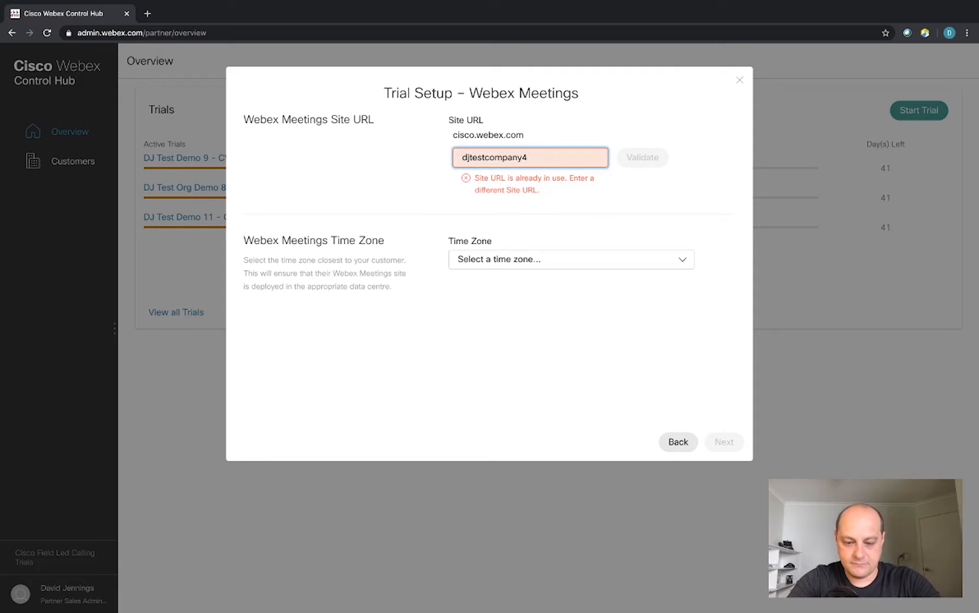
text(recording)
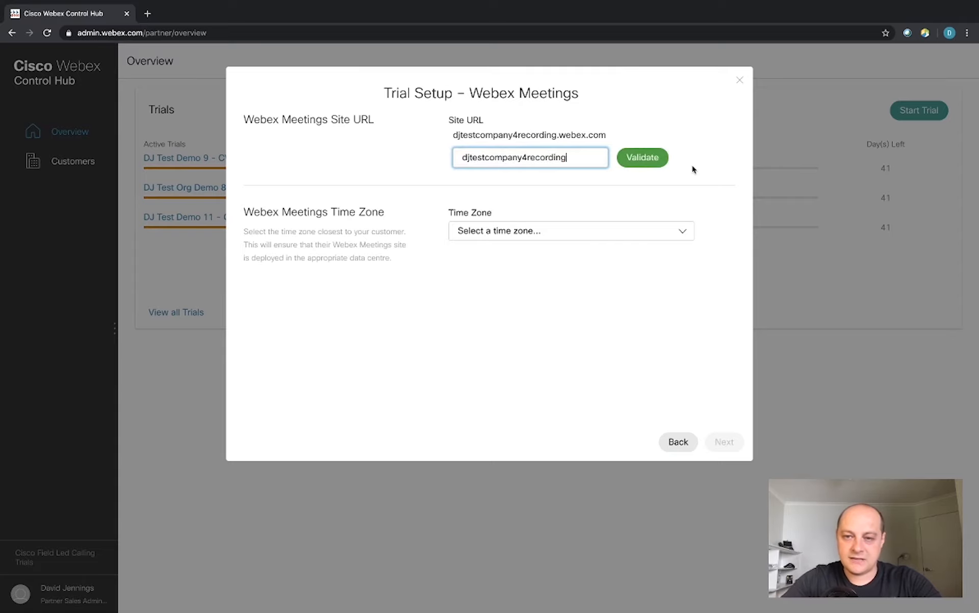
click(645, 157)
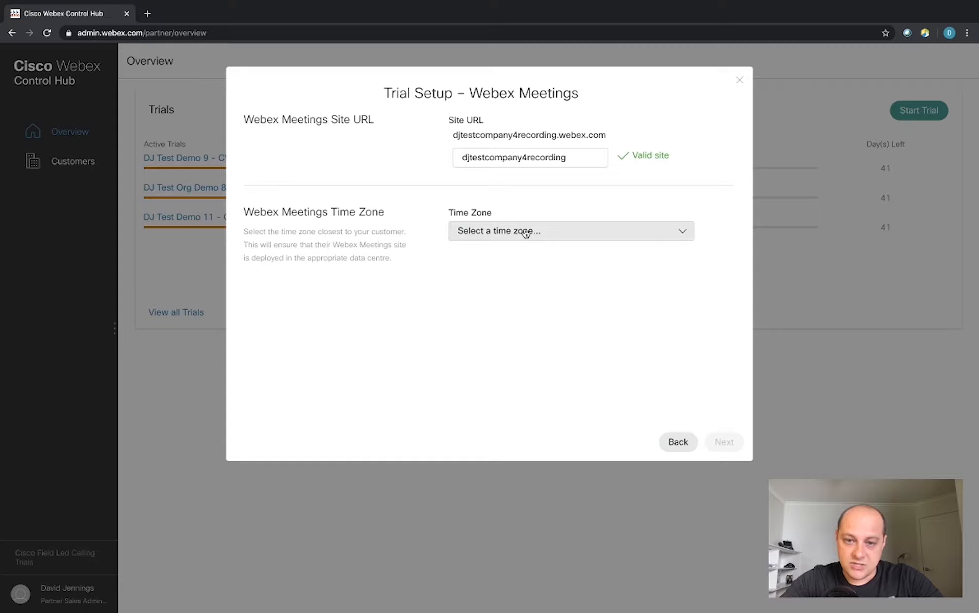
Set the Meetings time zone to (GMT +10:00) Brisbane and advance to the Call step.
click(683, 232)
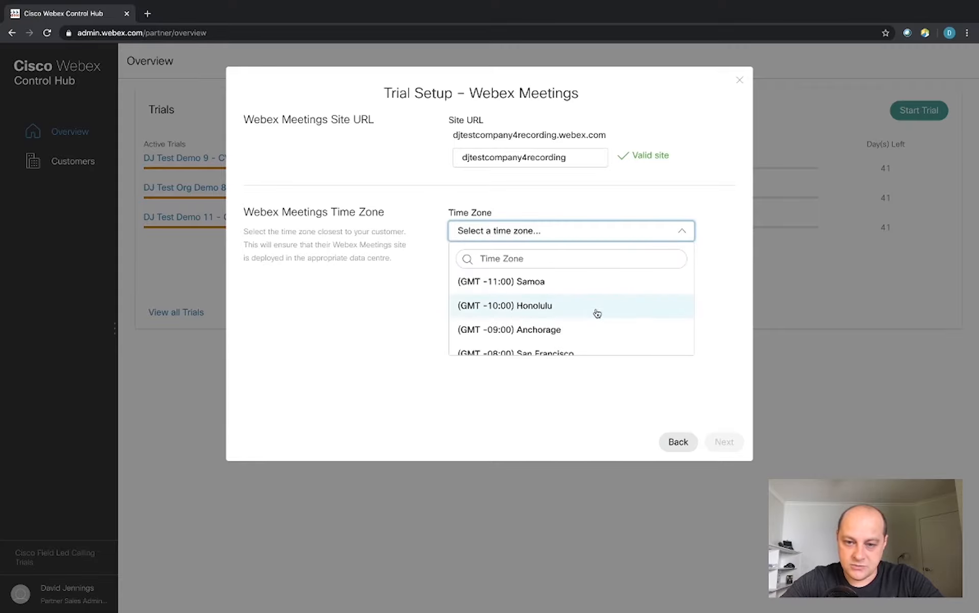
scroll(597, 313, down, 20)
scroll(596, 313, up, 3)
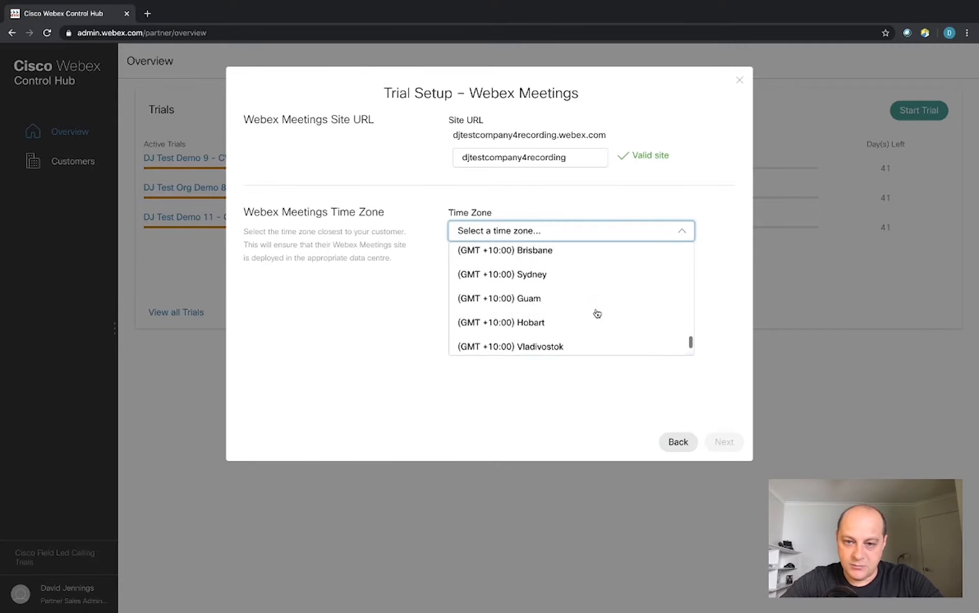
scroll(597, 313, up, 4)
scroll(587, 282, down, 1)
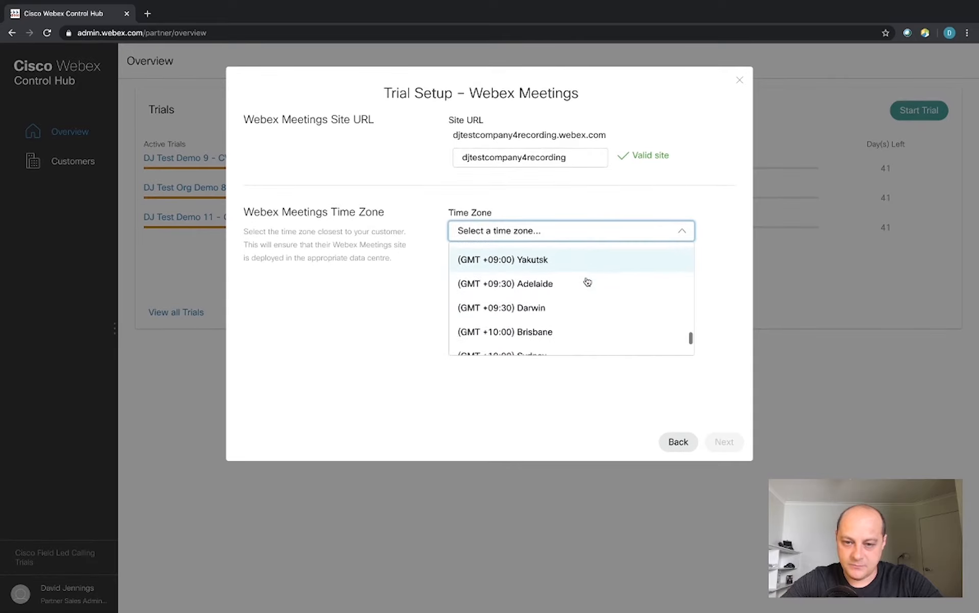
click(549, 333)
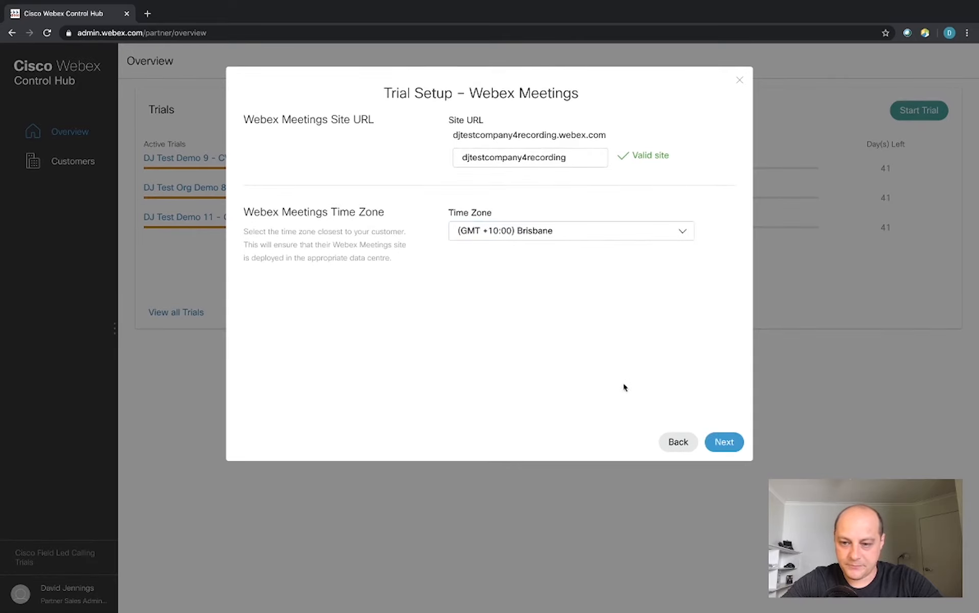
click(713, 445)
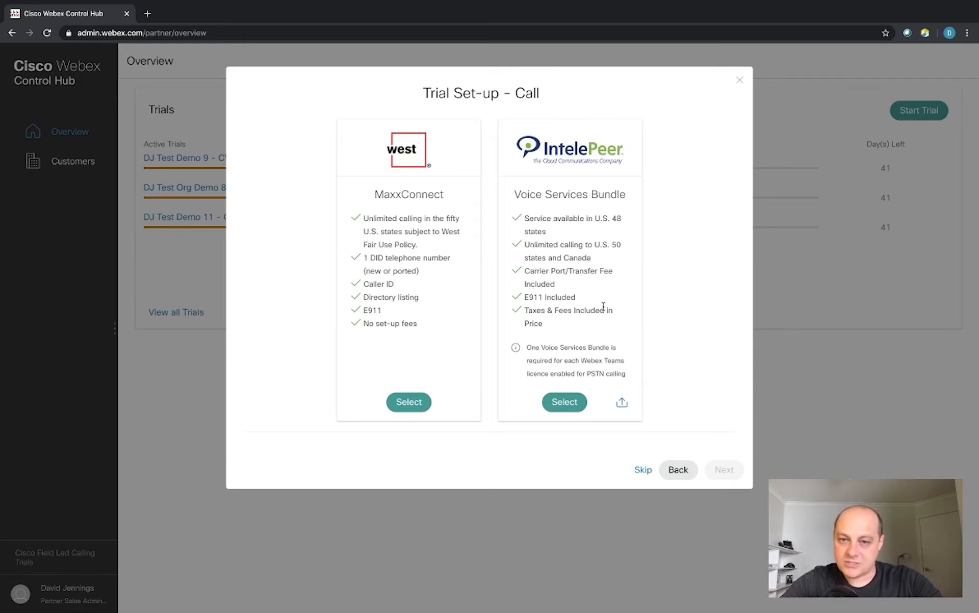
Skip the calling provider and device shipping steps so the trial is created.
click(643, 471)
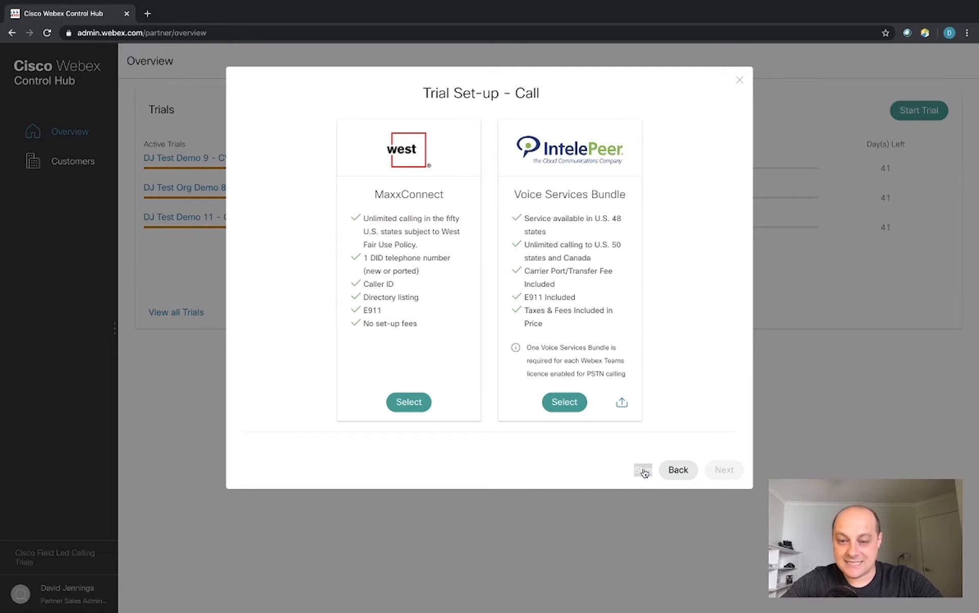
click(644, 472)
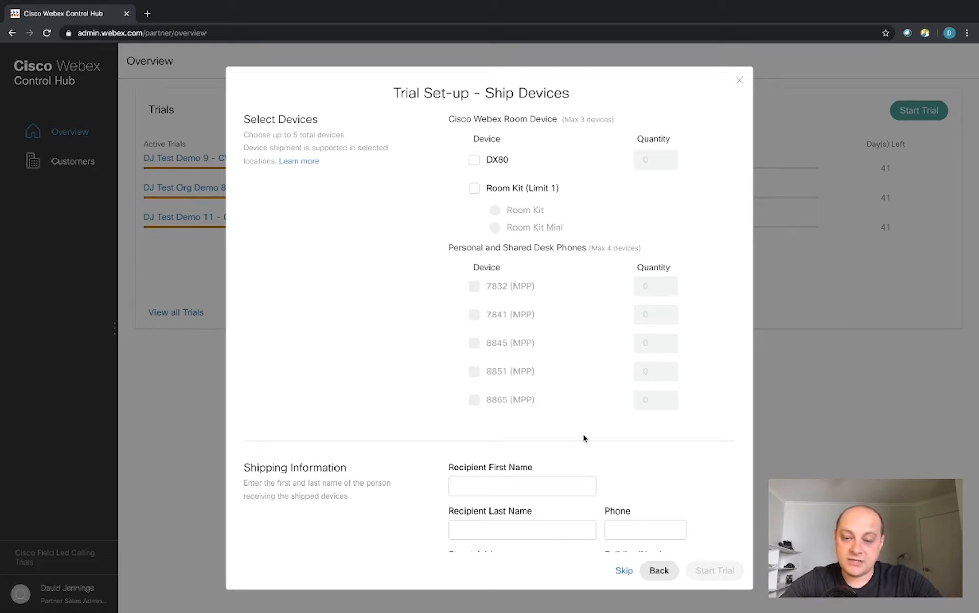
scroll(584, 438, down, 3)
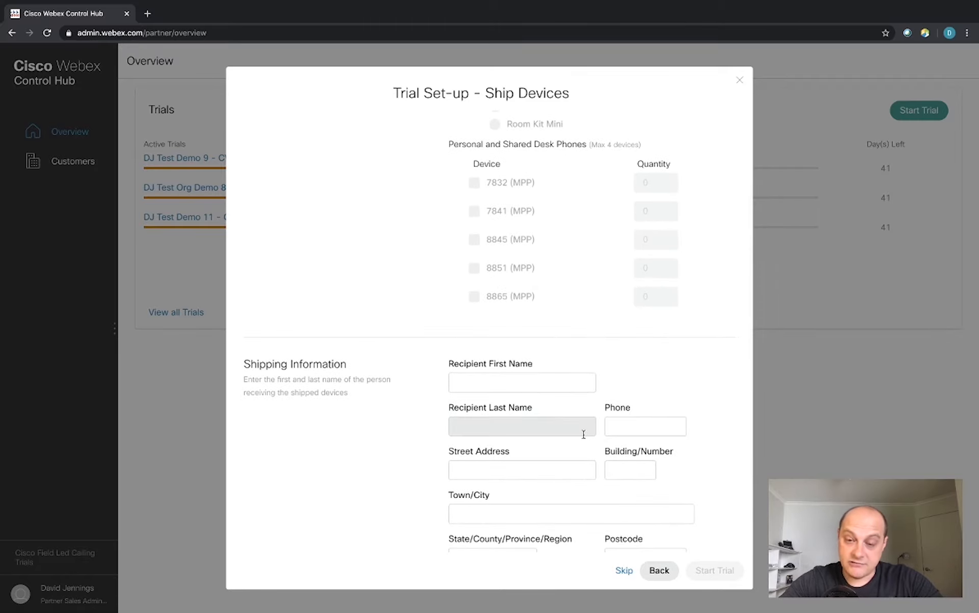
scroll(584, 433, down, 3)
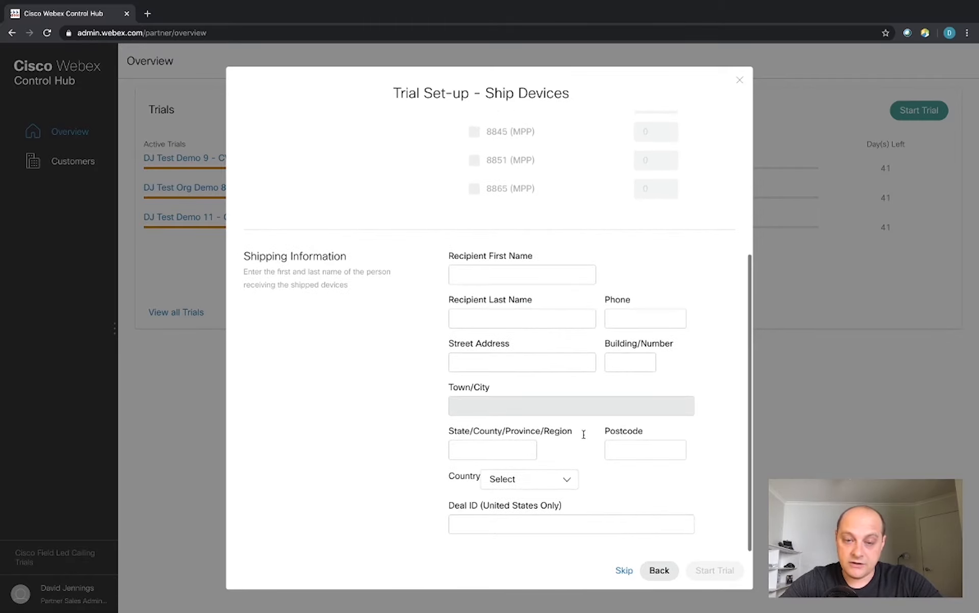
scroll(584, 434, up, 6)
scroll(554, 360, down, 6)
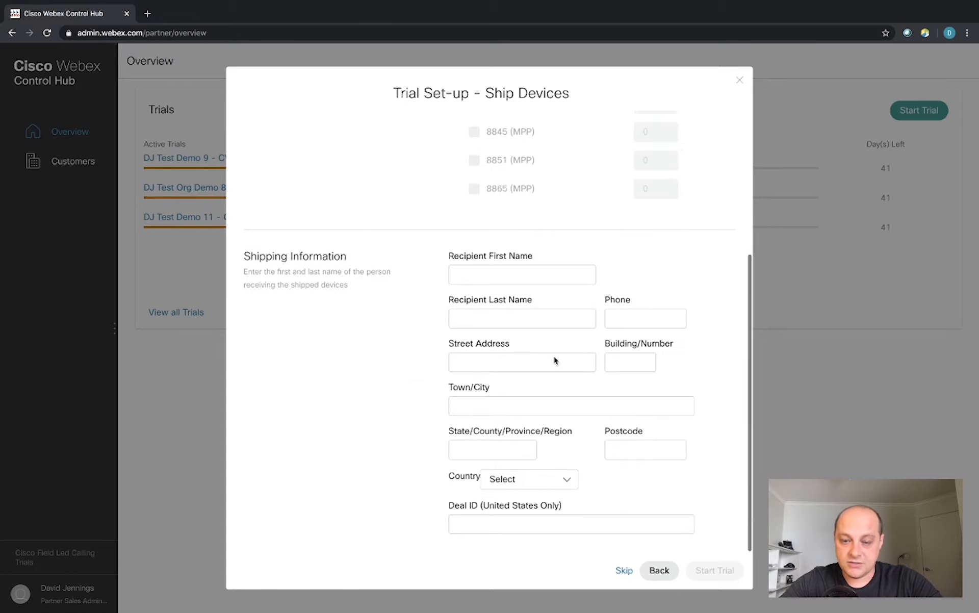
click(625, 574)
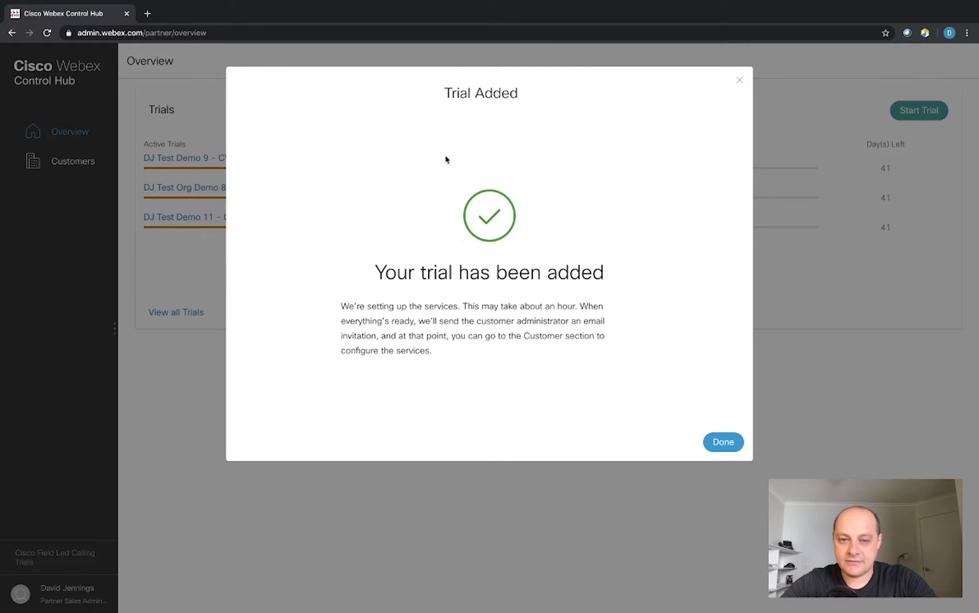
Close the Trial Added confirmation for DJ Test Company 4 and go to the Customers list.
click(730, 448)
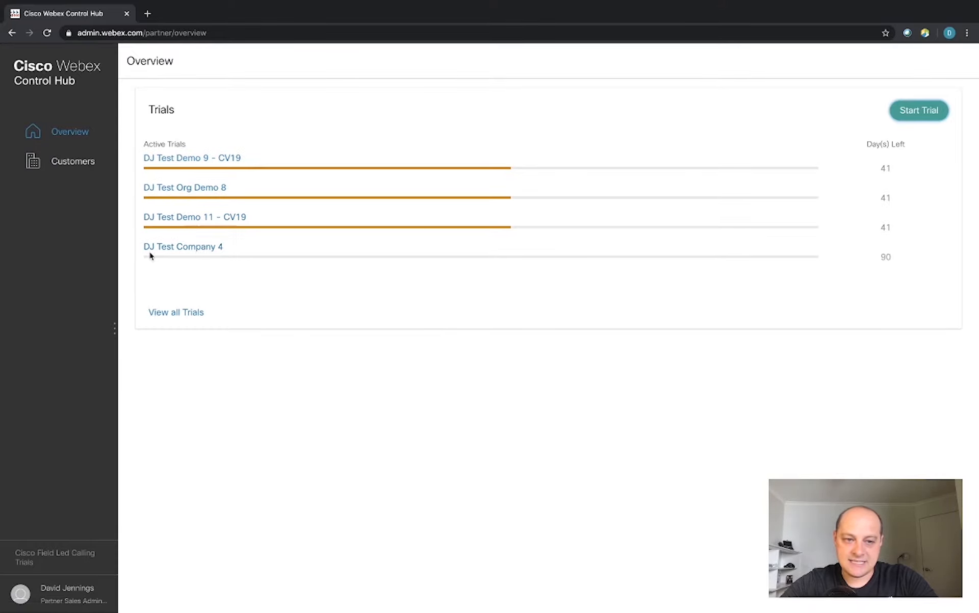
click(74, 162)
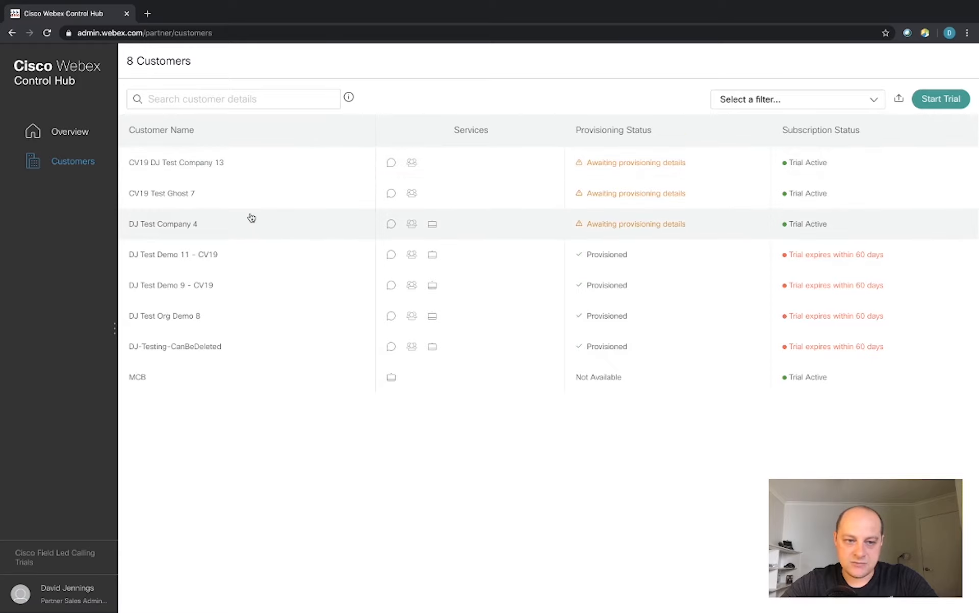
Open DJ Test Company 4's details, after briefly viewing DJ Test Demo 11, and launch Set Up Customer.
click(252, 220)
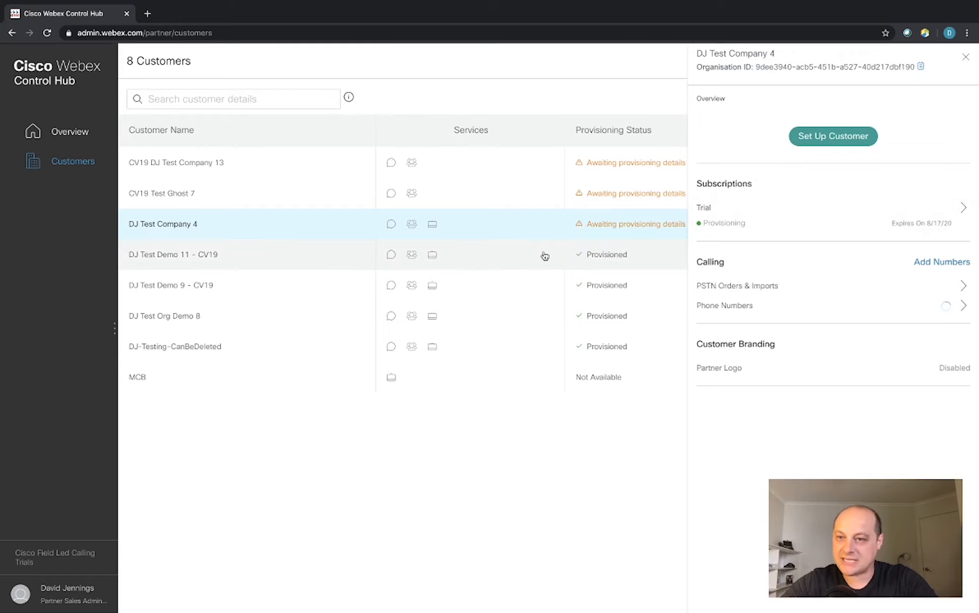
click(513, 257)
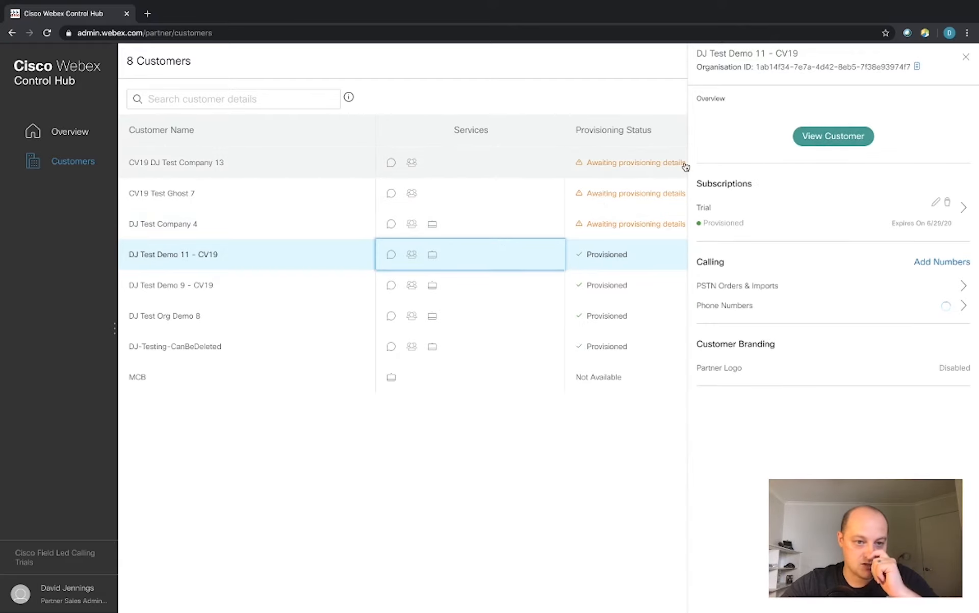
click(505, 228)
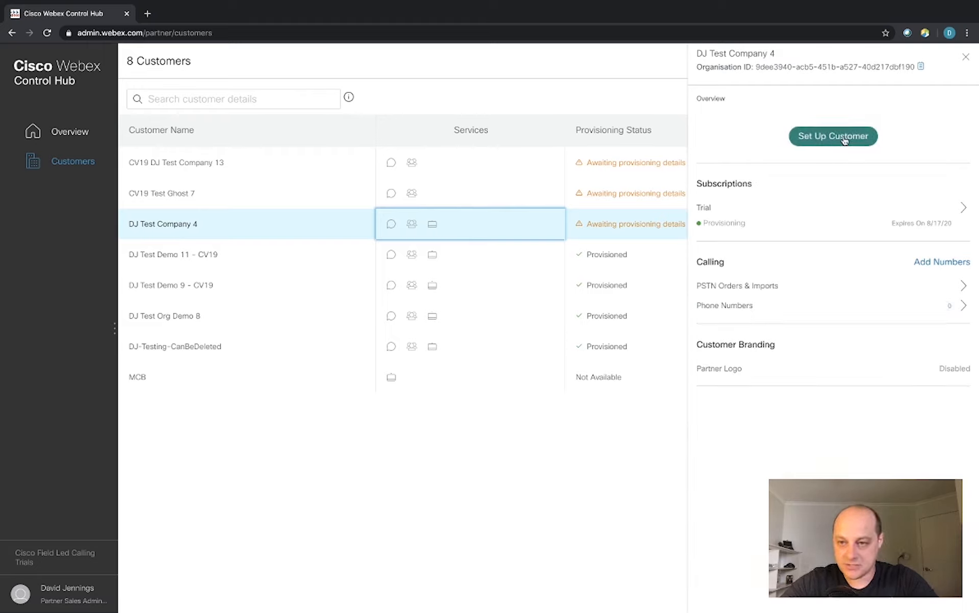
click(844, 141)
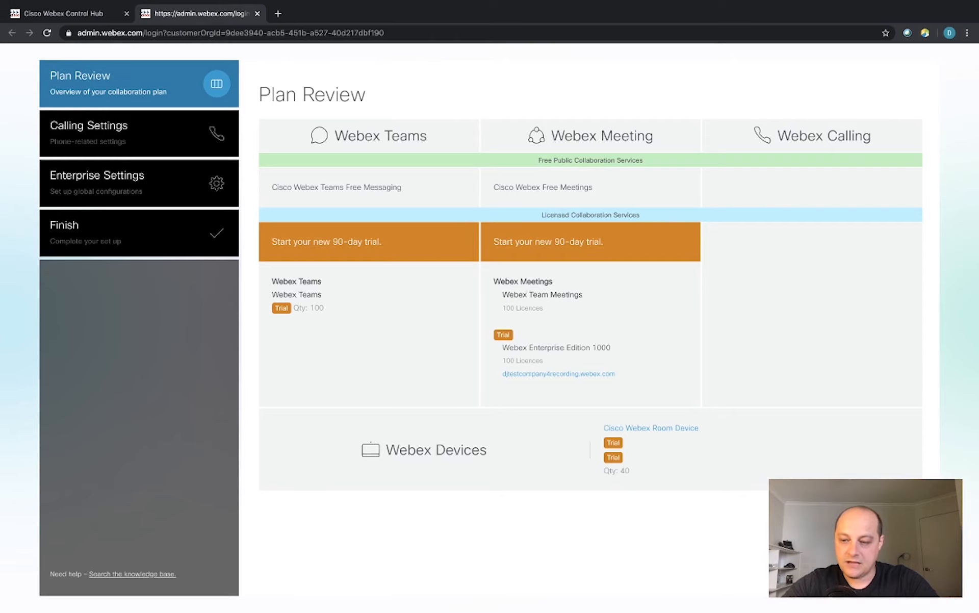
Review the plan of Teams, Meetings and 40-device trials, then continue to Calling Settings.
click(900, 572)
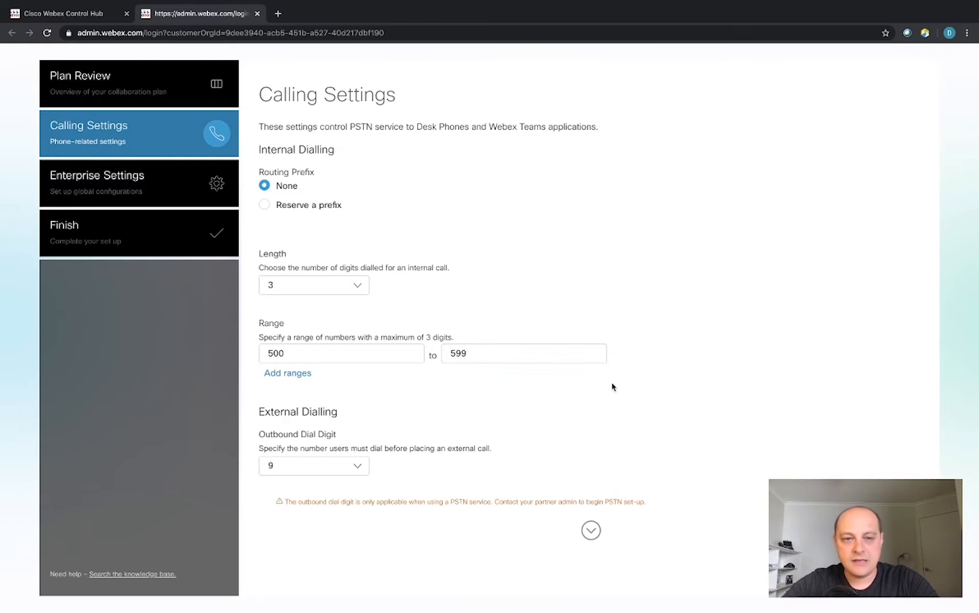
Accept the calling settings (internal range 500–599, outbound digit 9) and continue to Enterprise Settings.
scroll(613, 387, down, 1)
scroll(613, 387, down, 5)
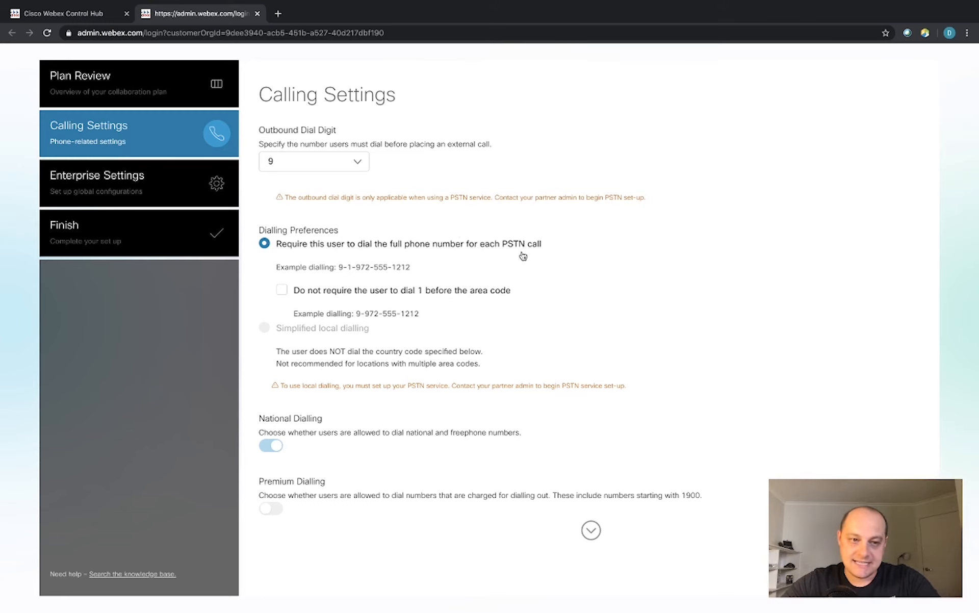
key(Return)
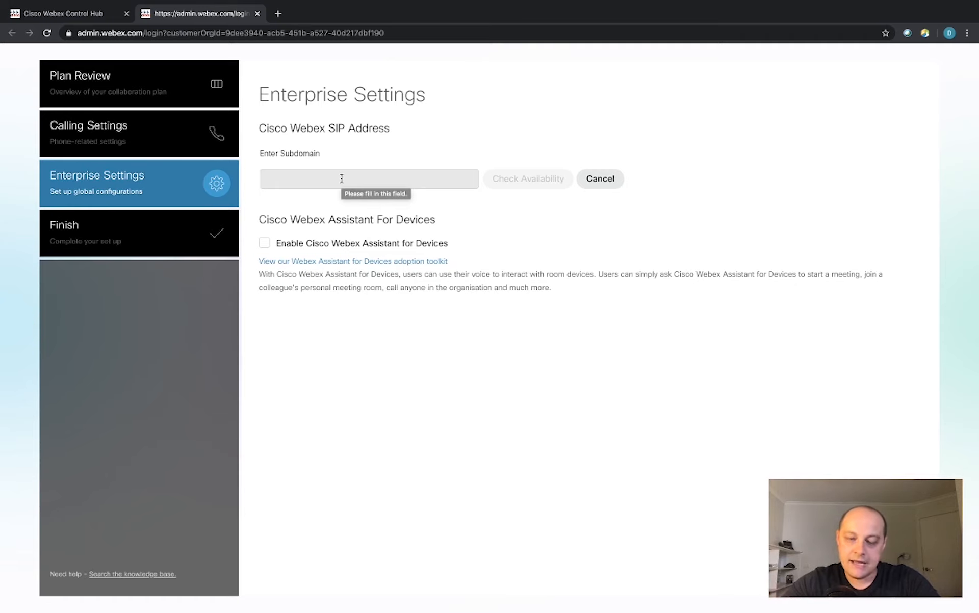
Enter djtestcompany4 as the SIP subdomain, check its availability, then advance the slideshow.
click(347, 179)
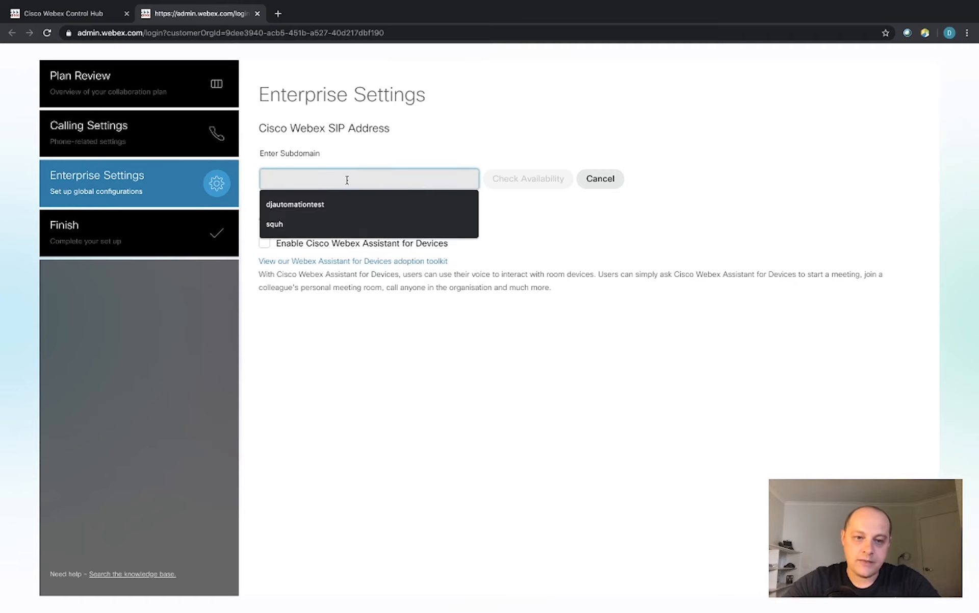
text(djtes)
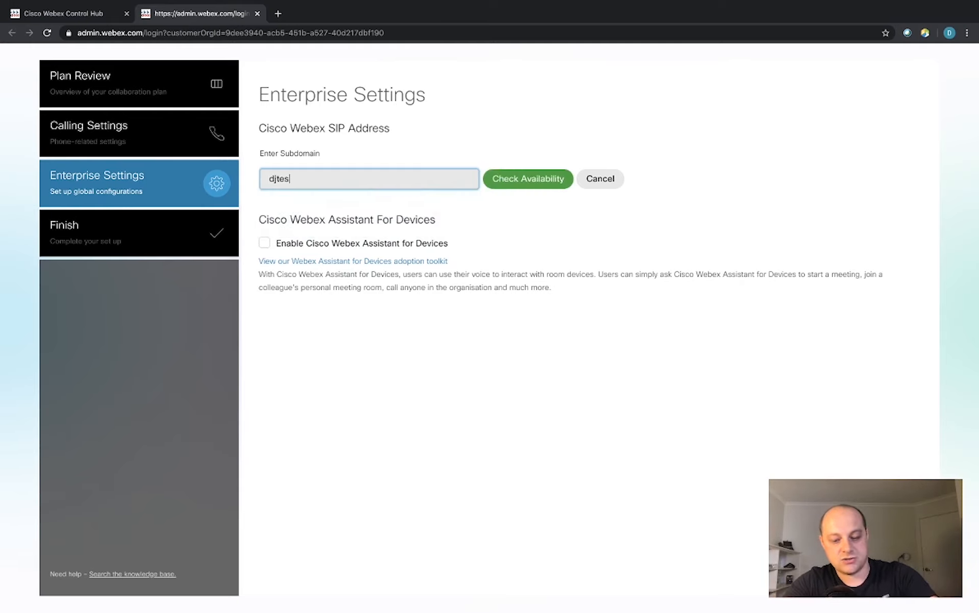
text(tcomp)
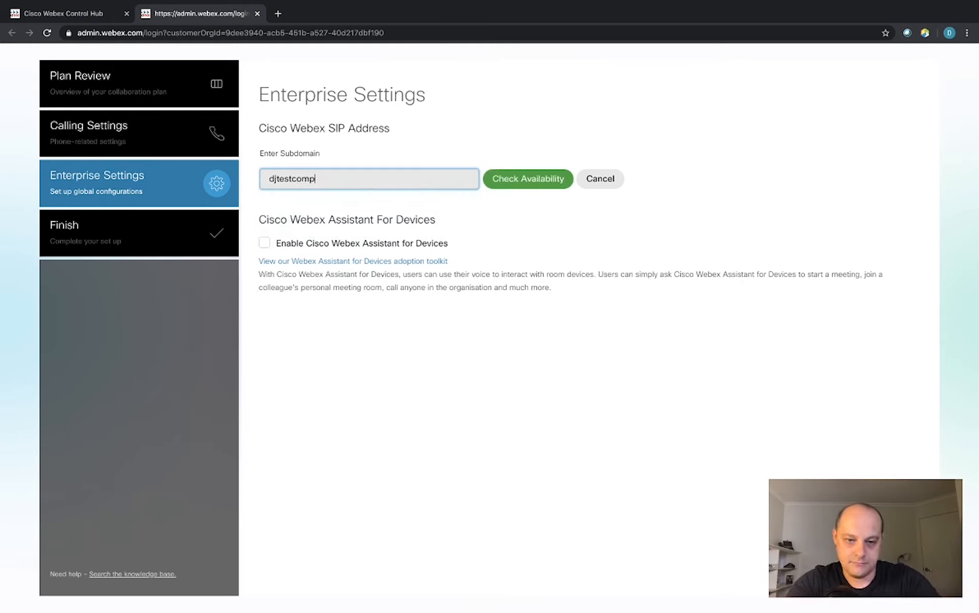
text(any4)
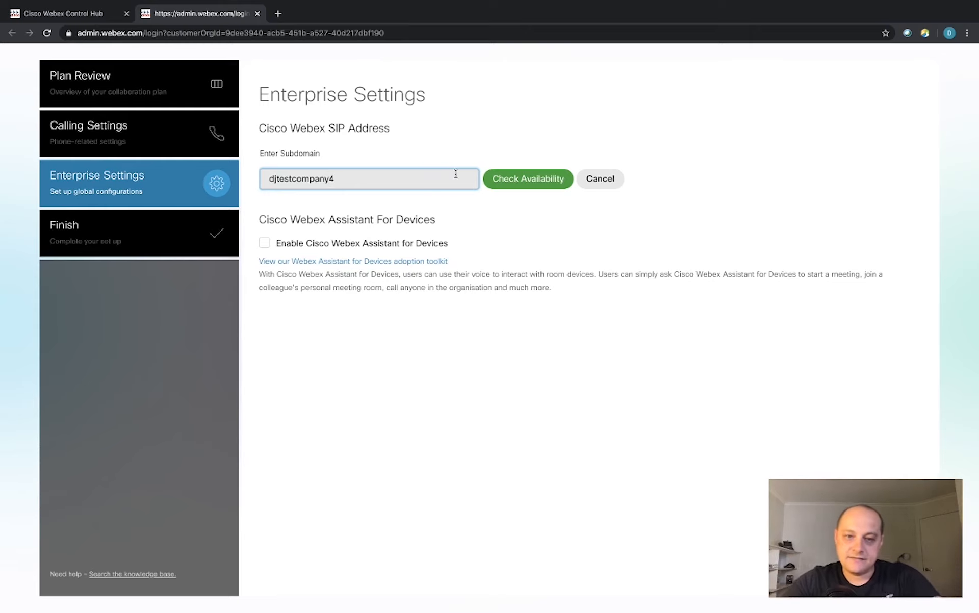
click(527, 185)
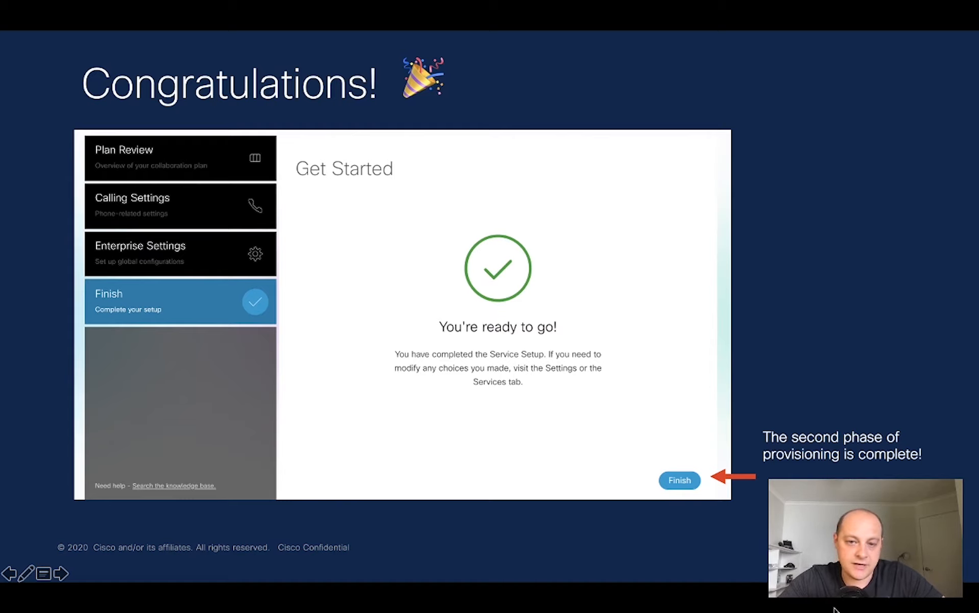
key(Right)
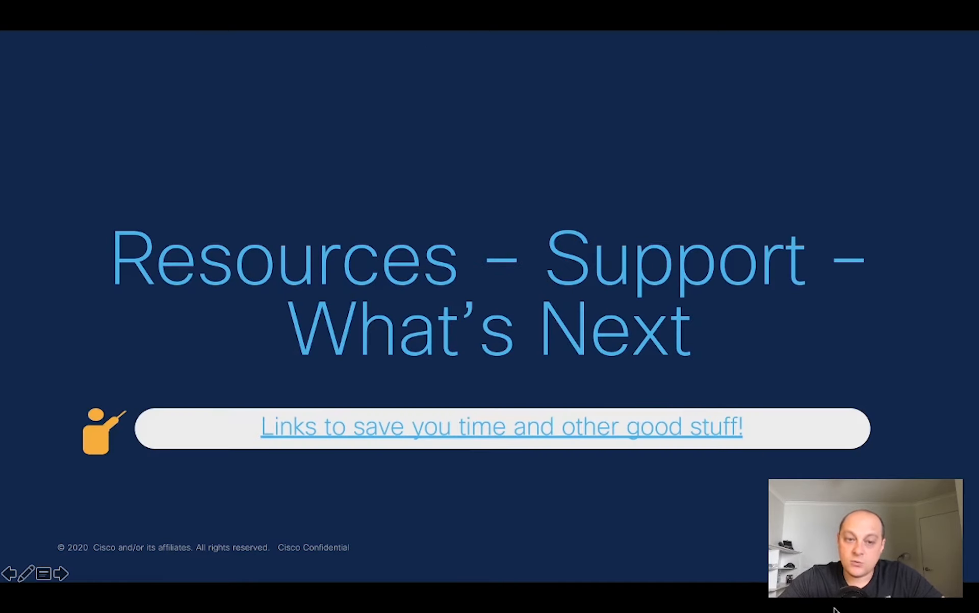